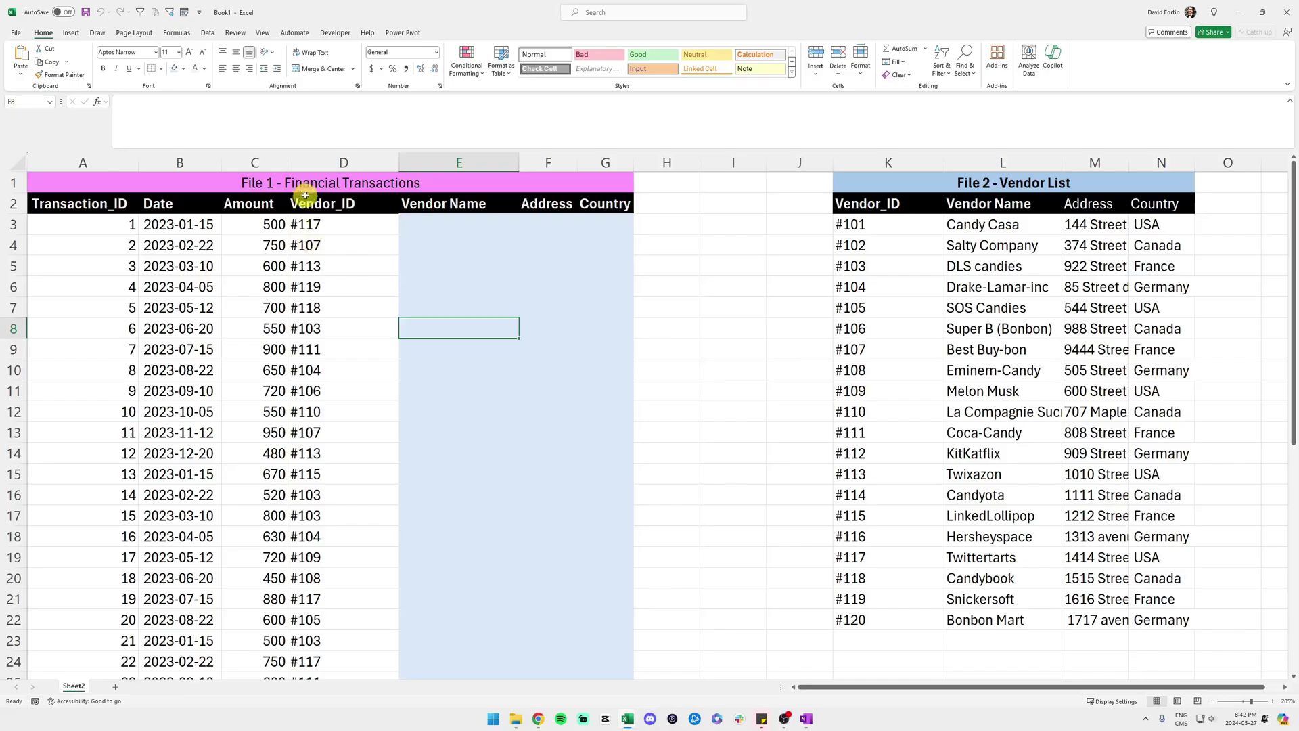
Point out the Financial Transactions title and its Vendor_ID, Vendor Name, Address and Country headings.
left_click_drag(113, 181, 545, 182)
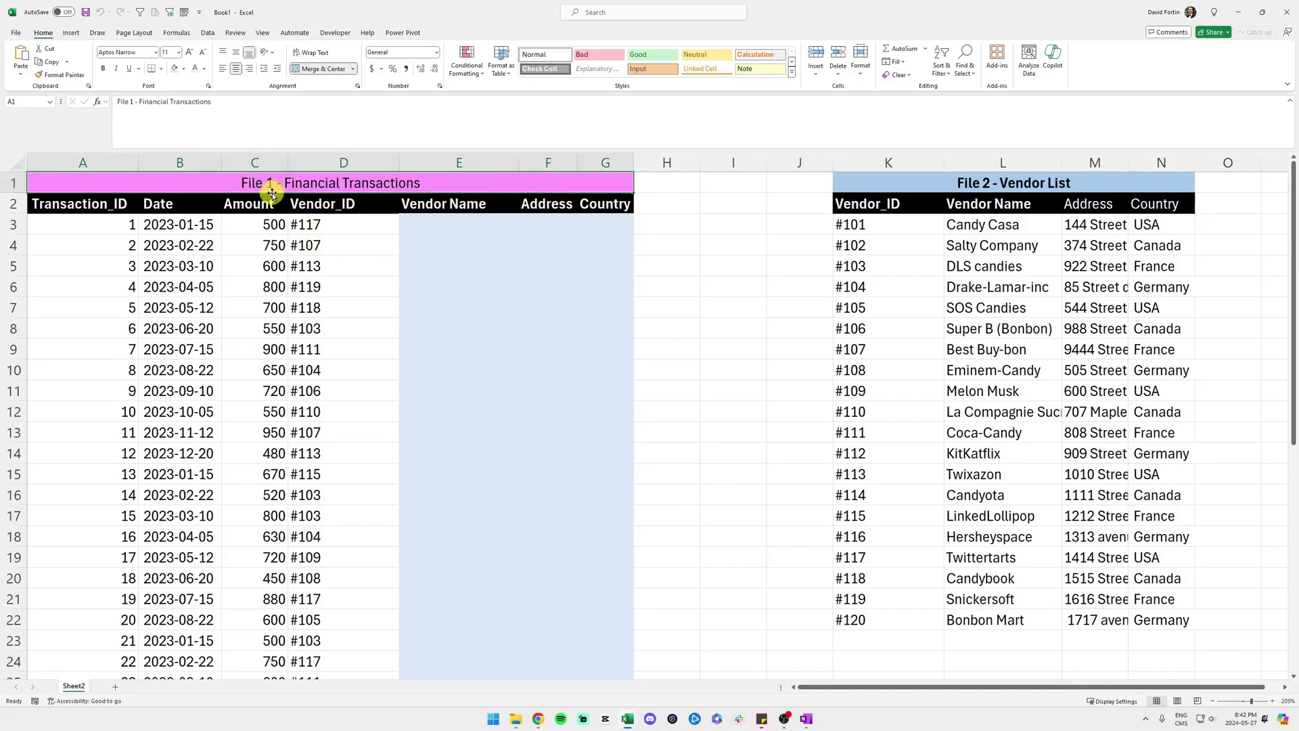
left_click(345, 162)
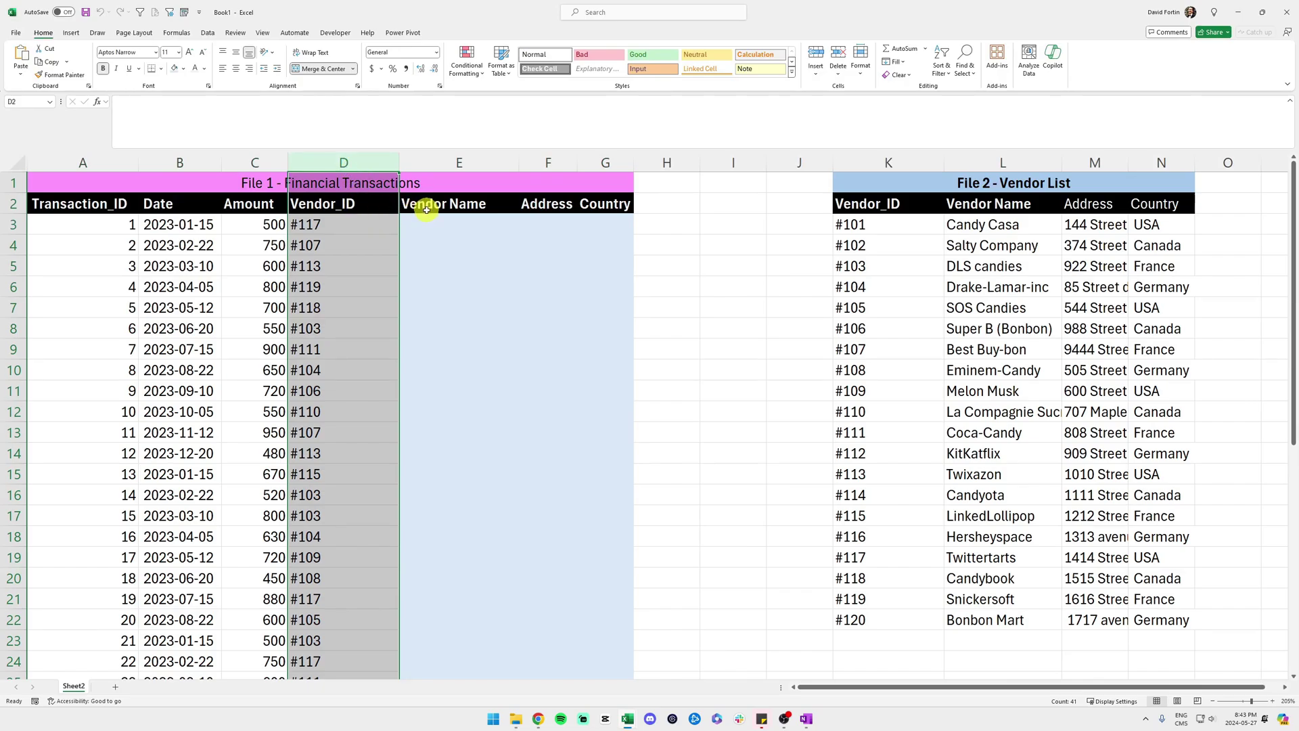
left_click(450, 203)
left_click(539, 203)
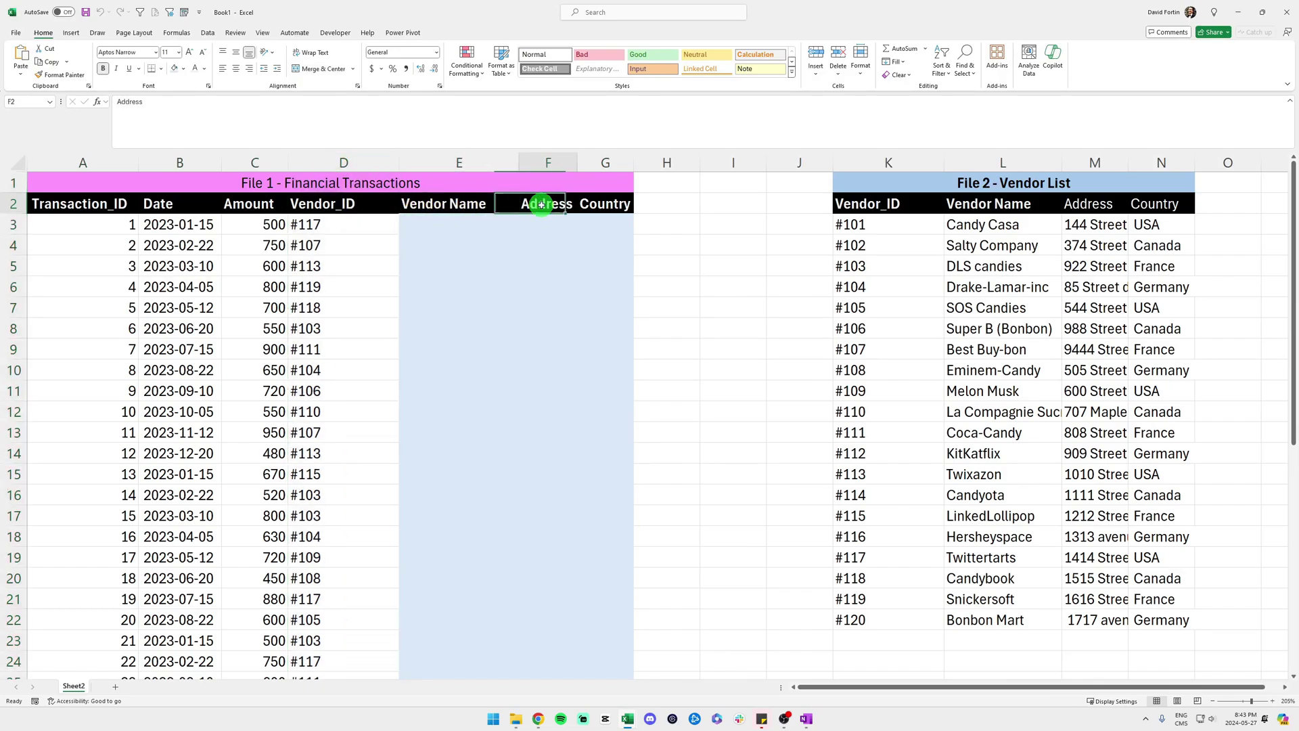
left_click(603, 208)
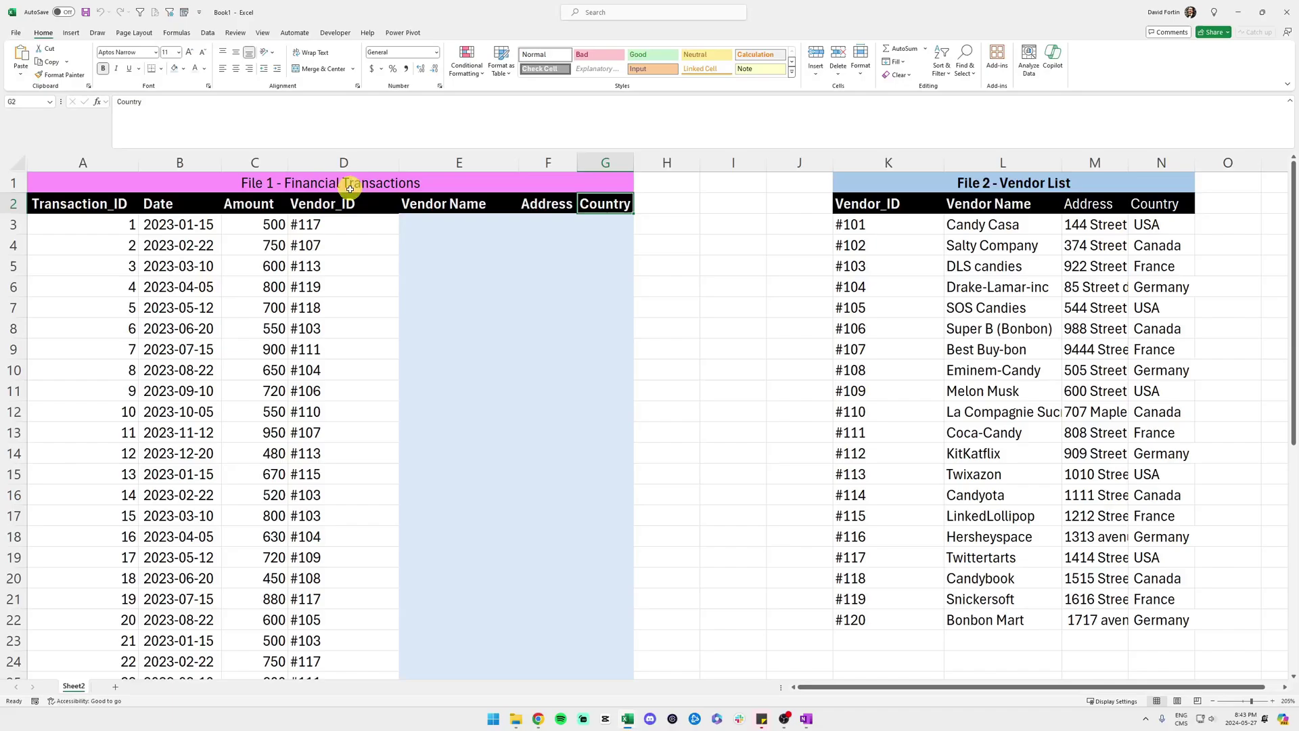
Fill D3 yellow, then repeat the fill on D21 and D24.
left_click(340, 225)
left_click(186, 76)
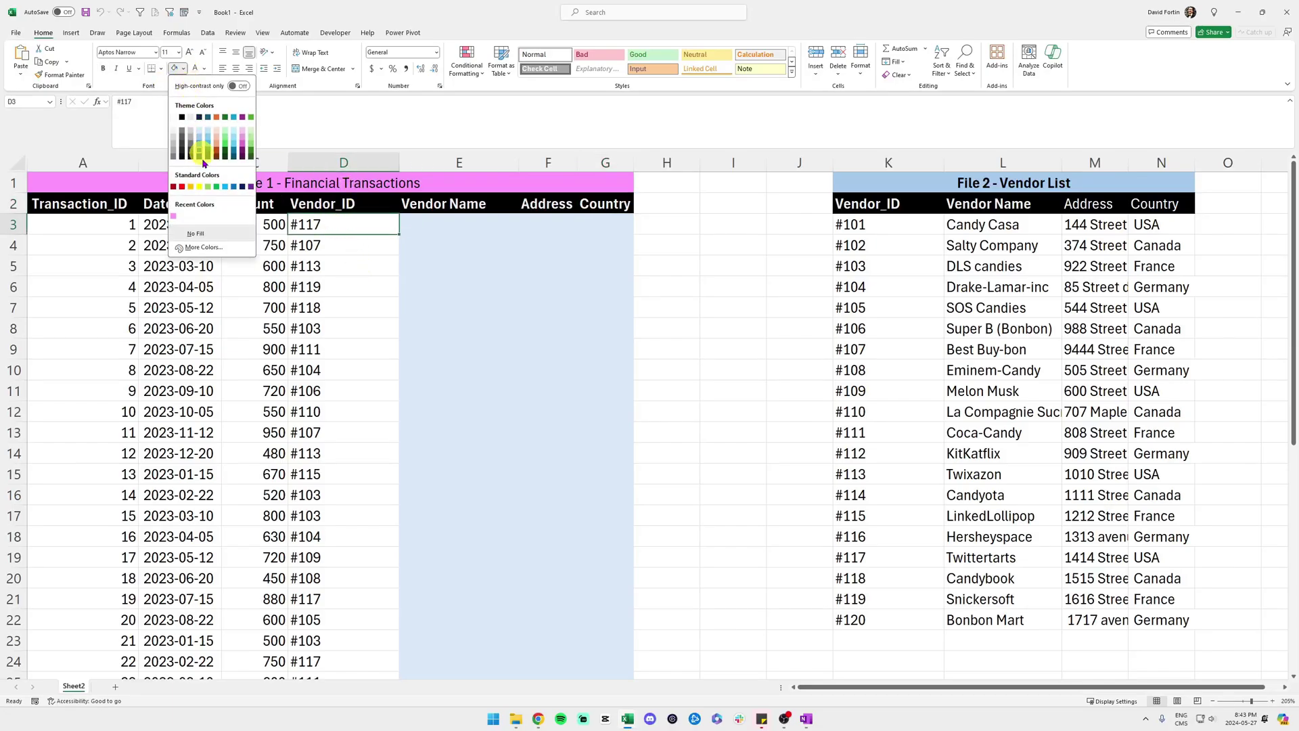
left_click(193, 178)
left_click(343, 597)
key("F4")
left_click(327, 661)
key("F4")
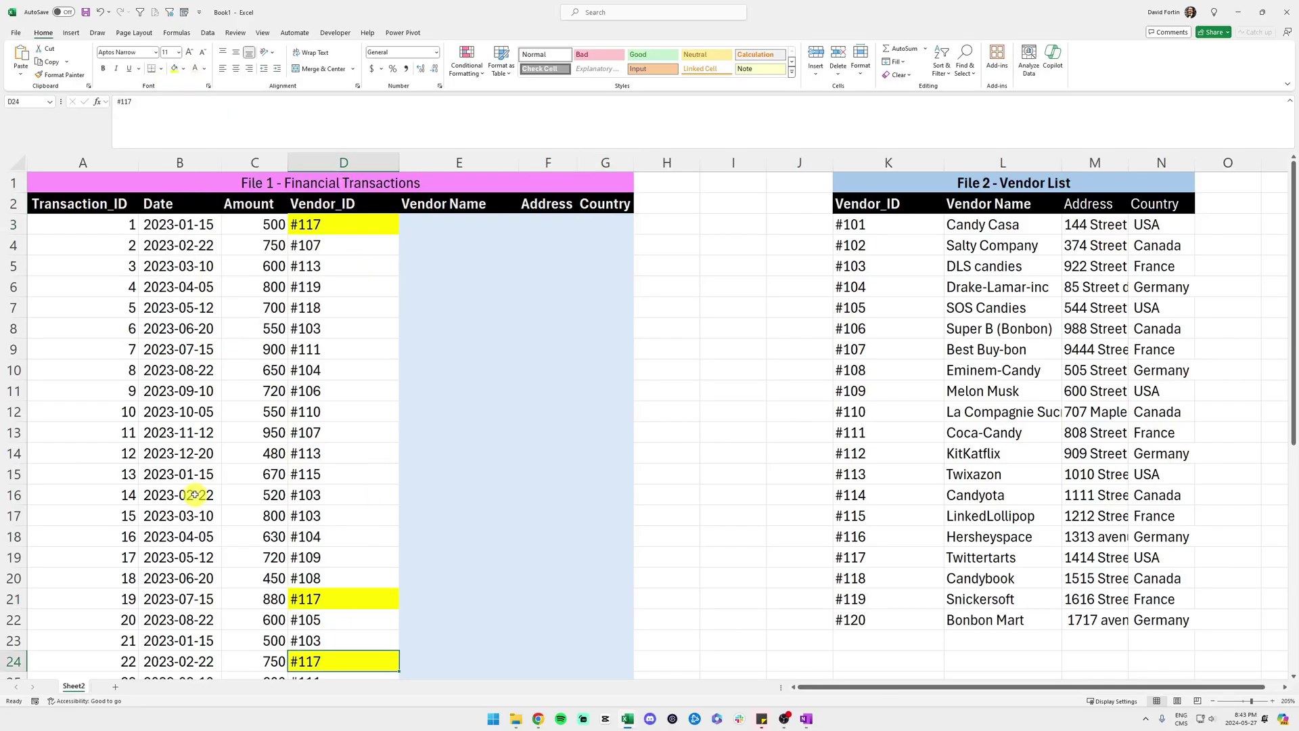
Compare the vendor list's title, Vendor Name and Address headings with the transactions table headings.
left_click(865, 182)
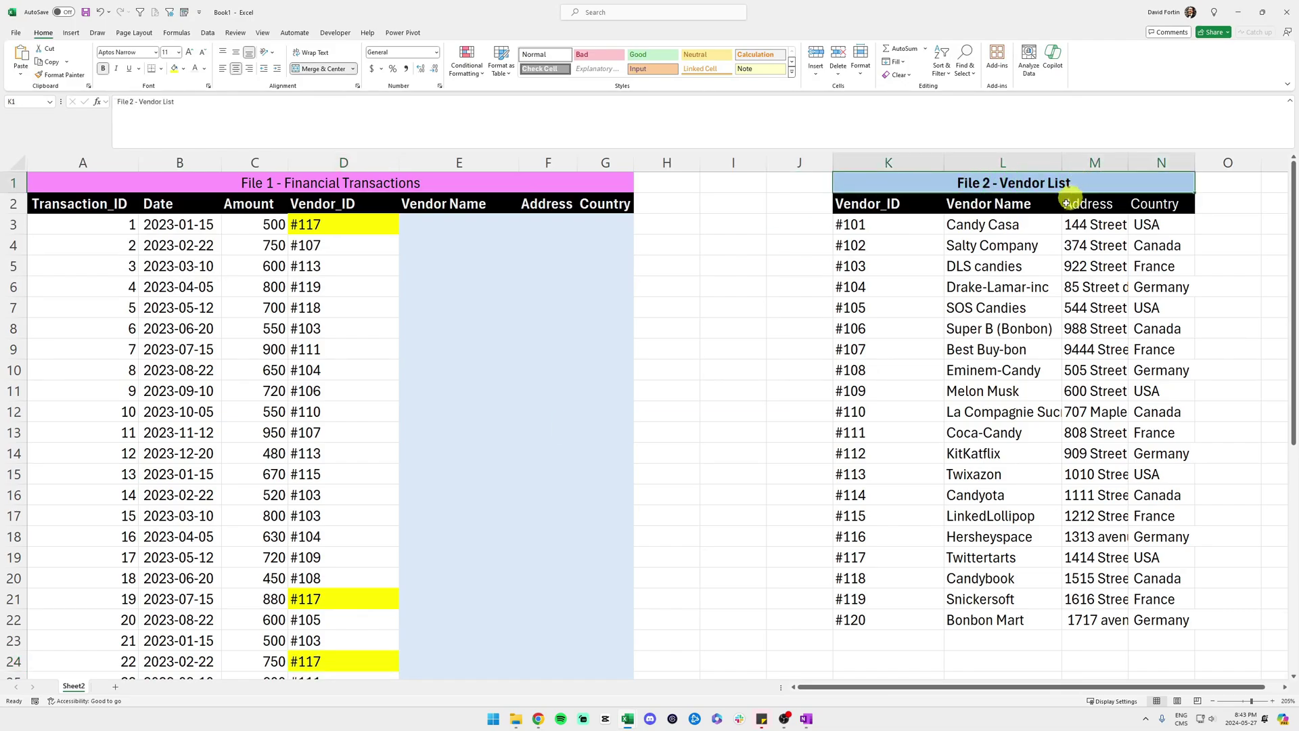
left_click(995, 205)
left_click(465, 181)
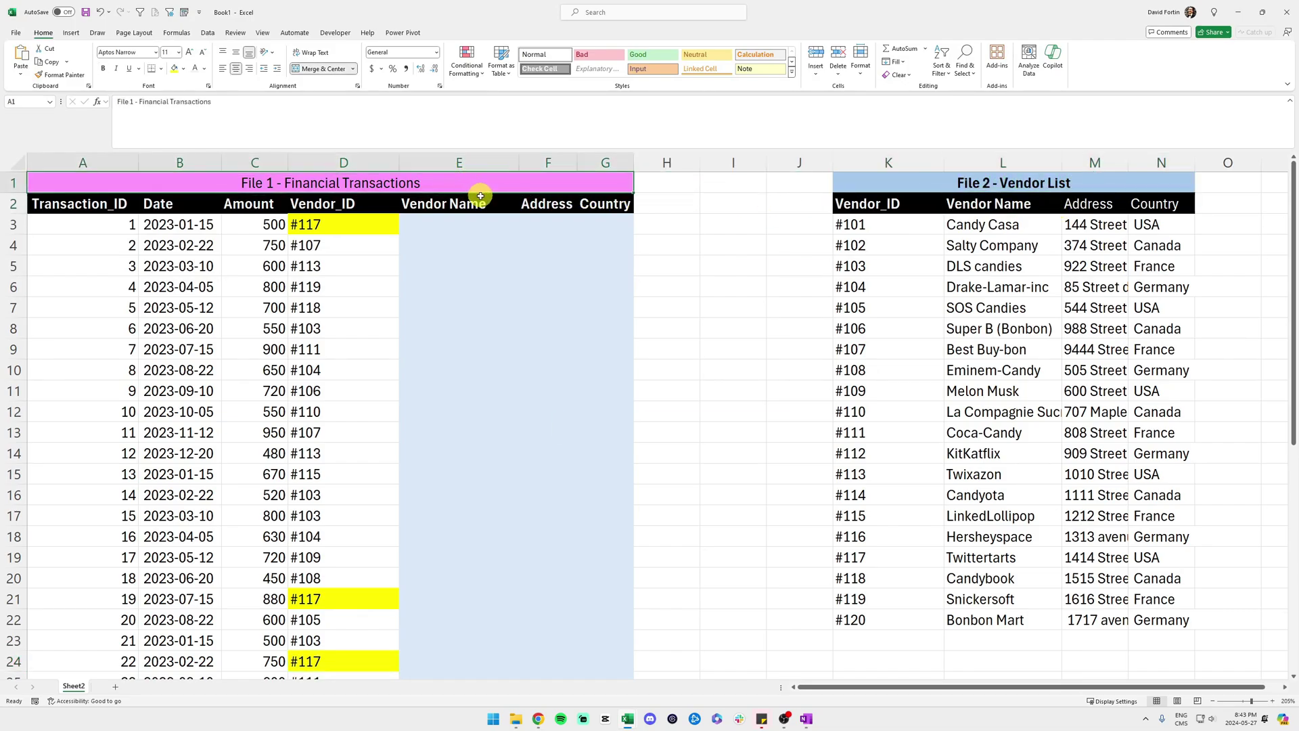
left_click(485, 203)
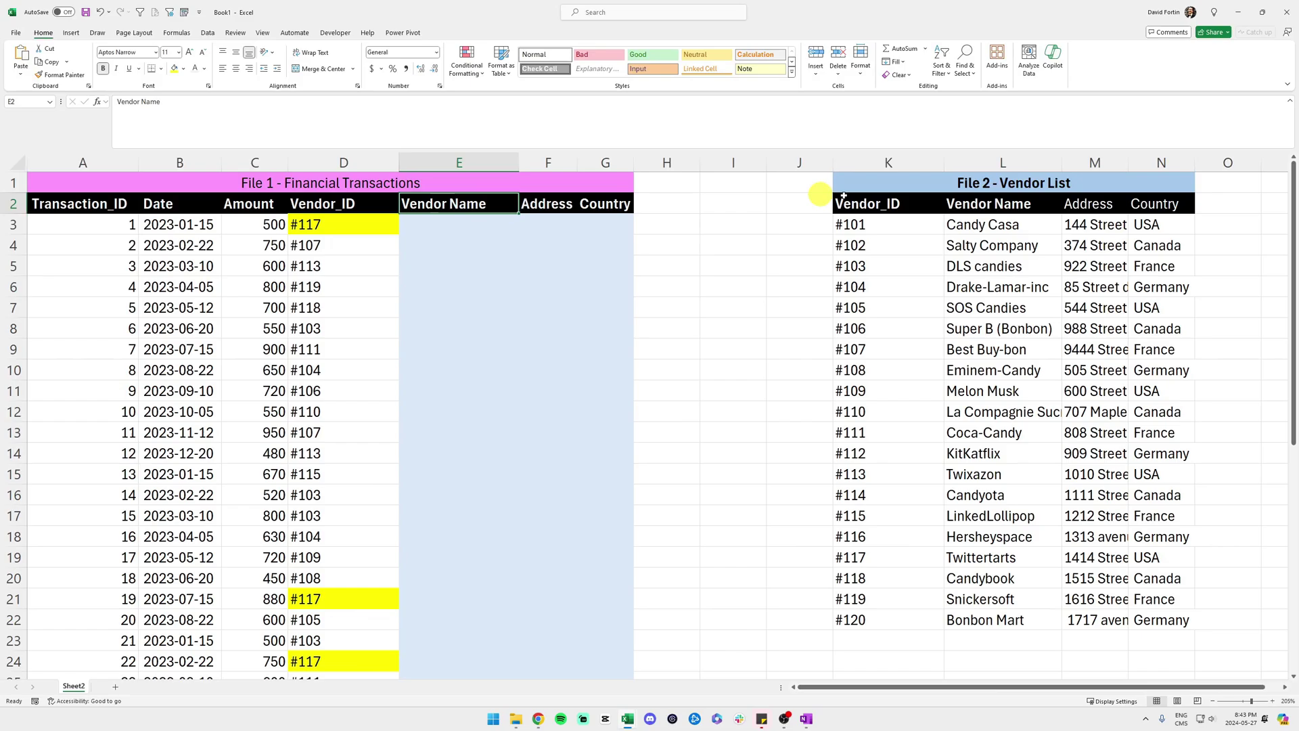
left_click(994, 204)
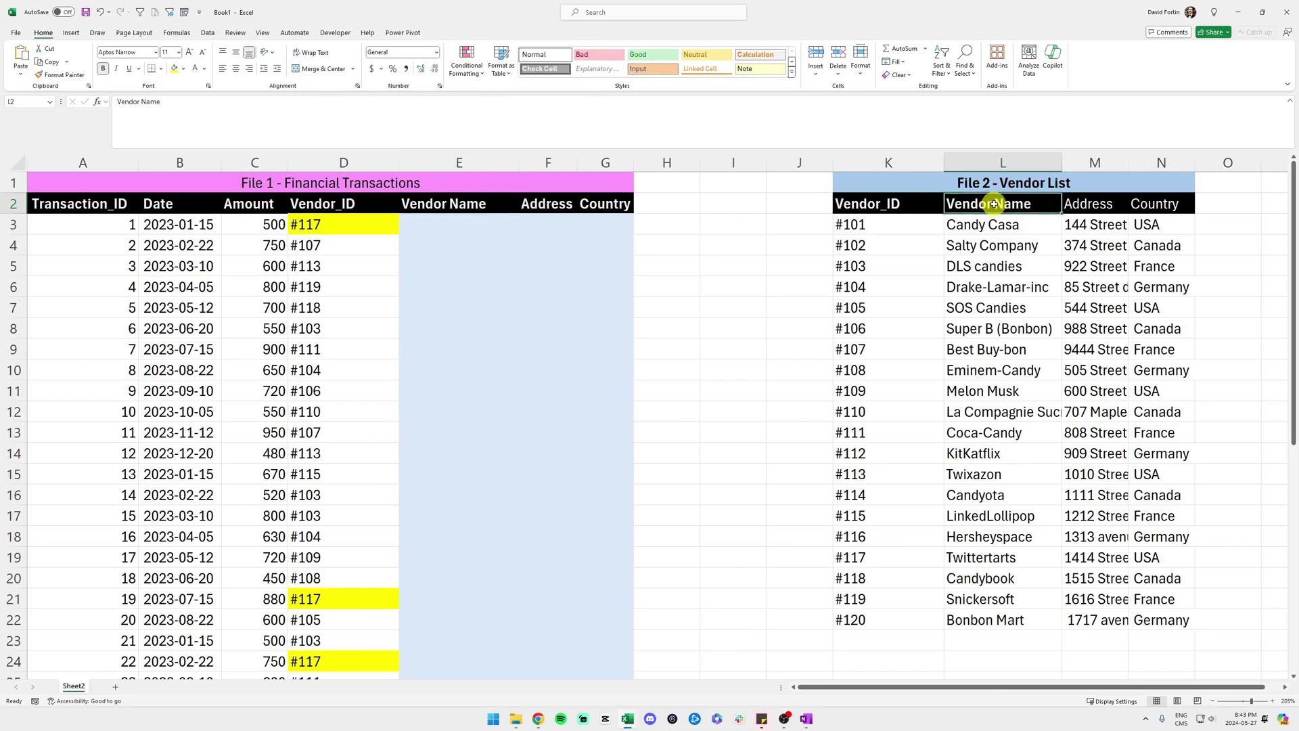
left_click(460, 204)
left_click(1101, 203)
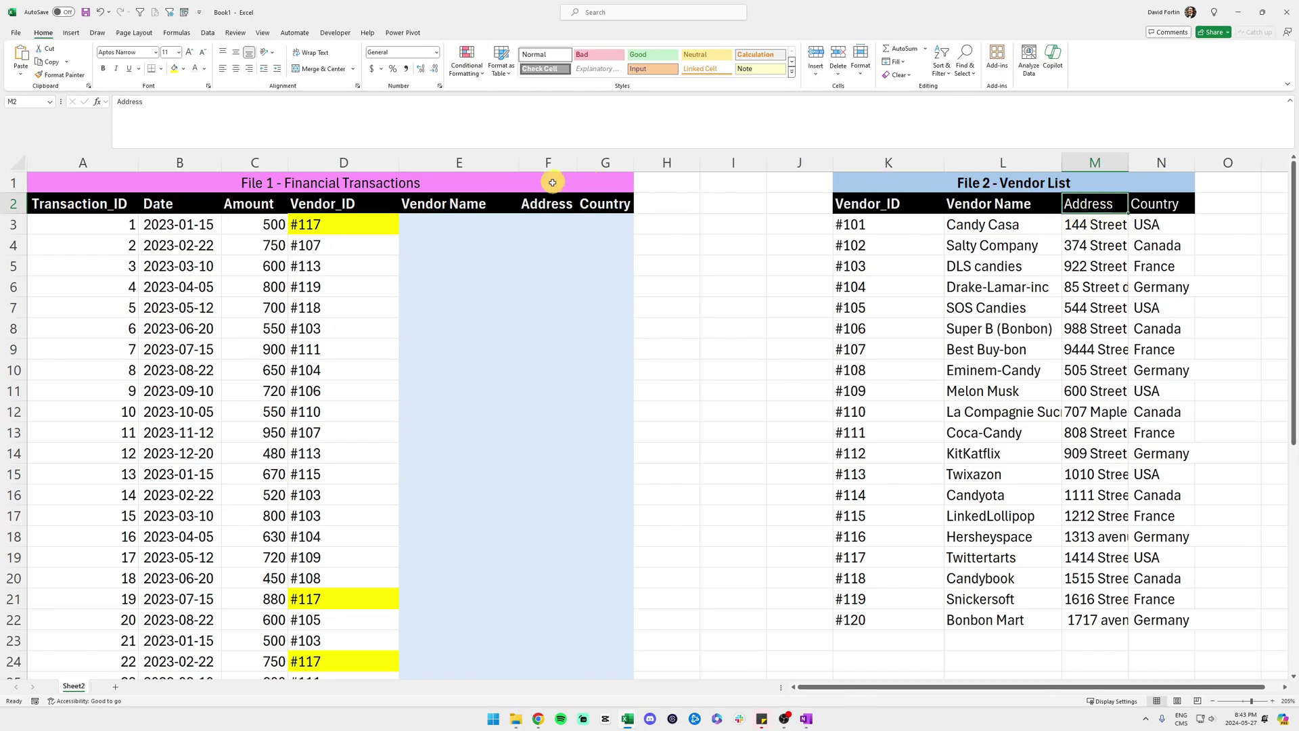
left_click(547, 203)
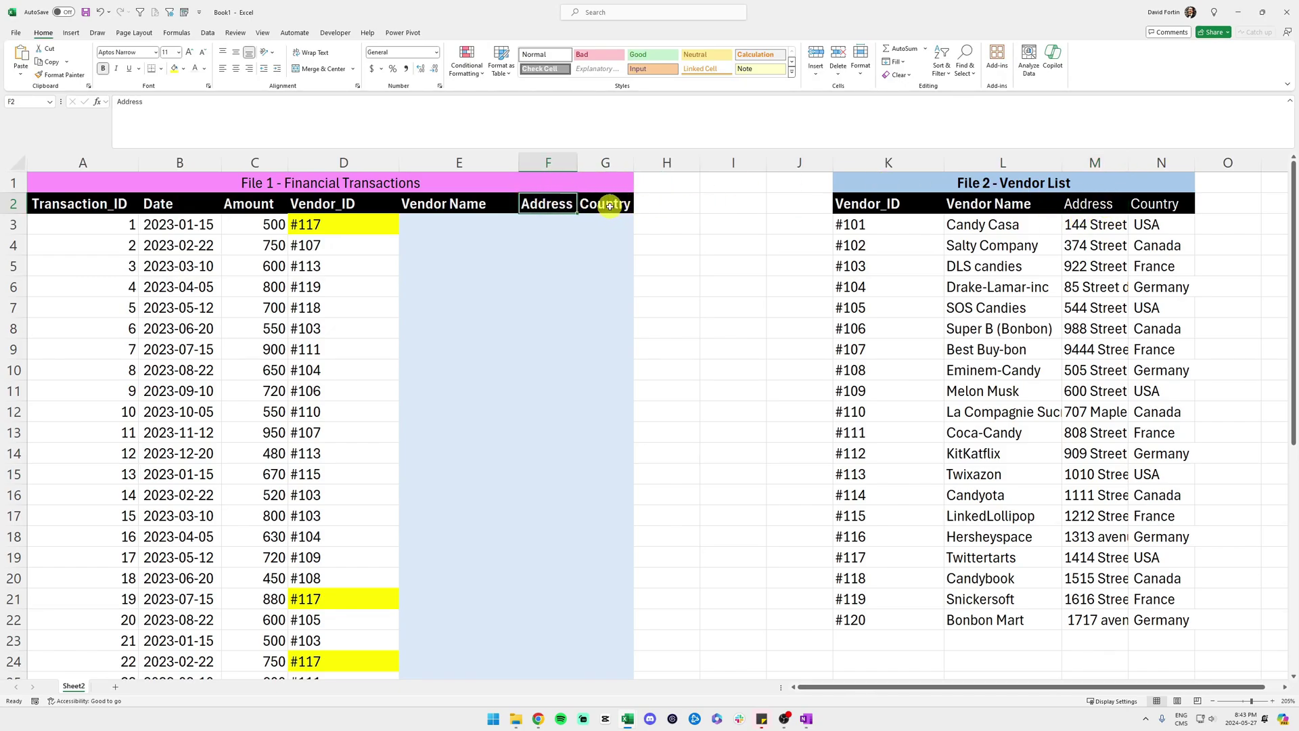
left_click(609, 204)
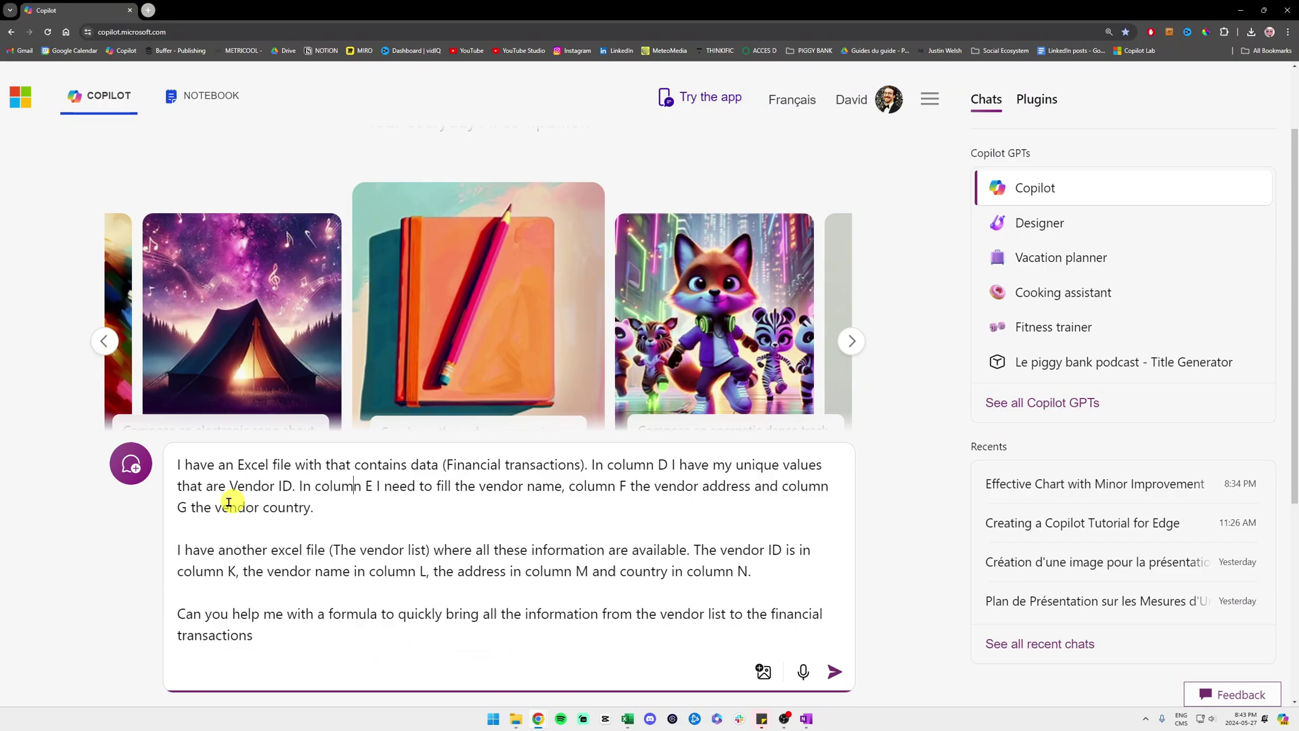
Review the drafted prompt describing both tables, then send it to Copilot.
left_click_drag(178, 463, 320, 507)
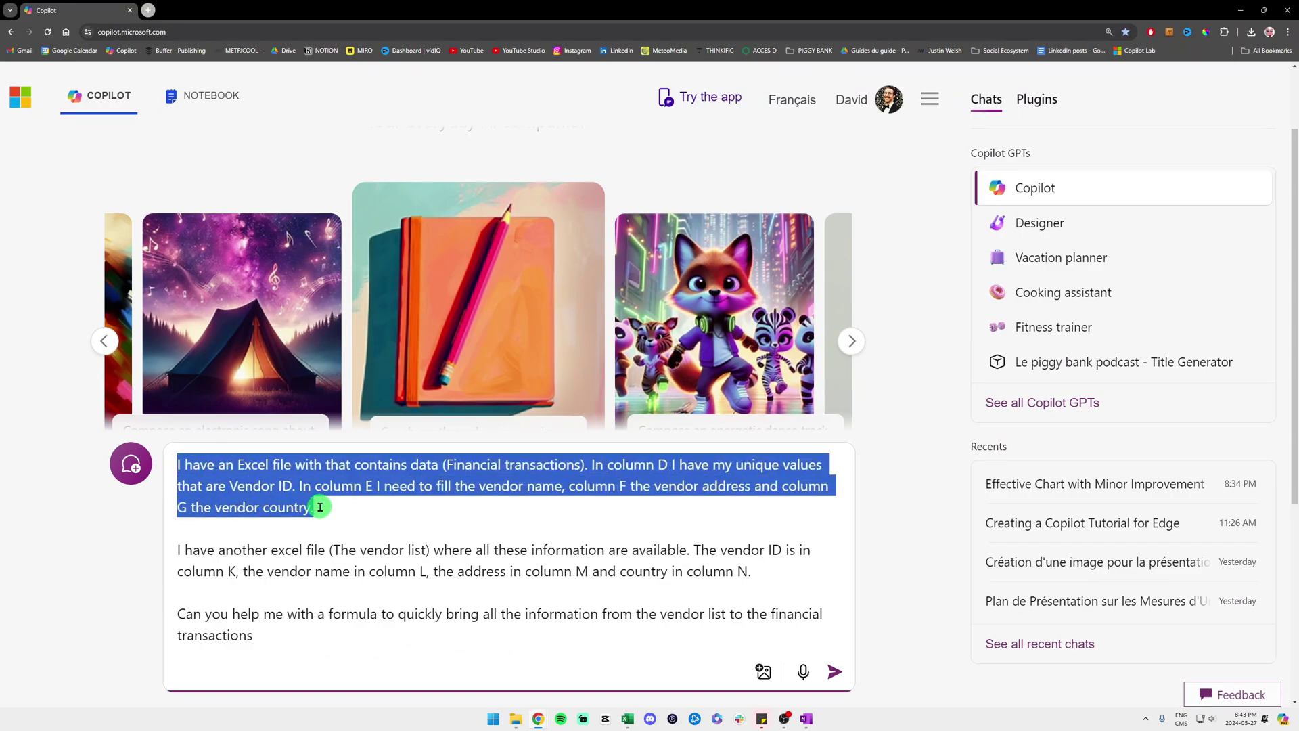
left_click(326, 506)
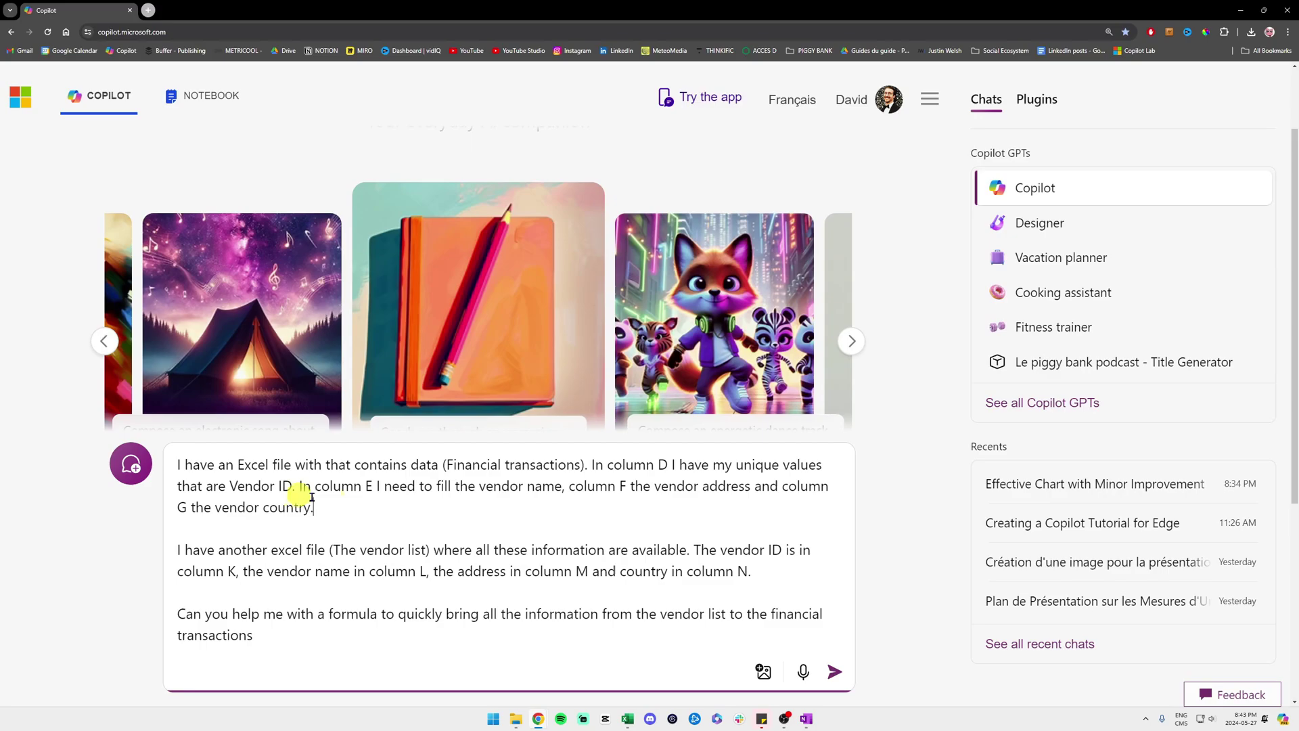
left_click(833, 670)
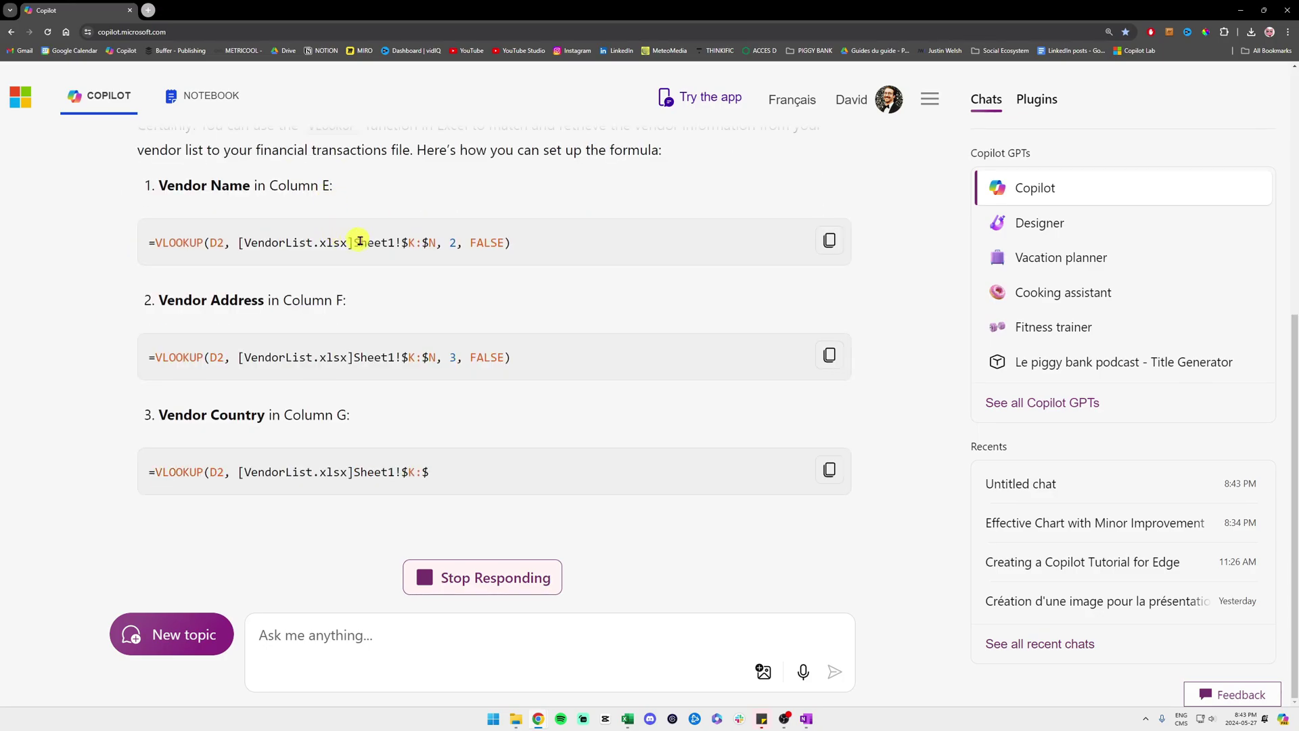
scroll(433, 290, "up", 1)
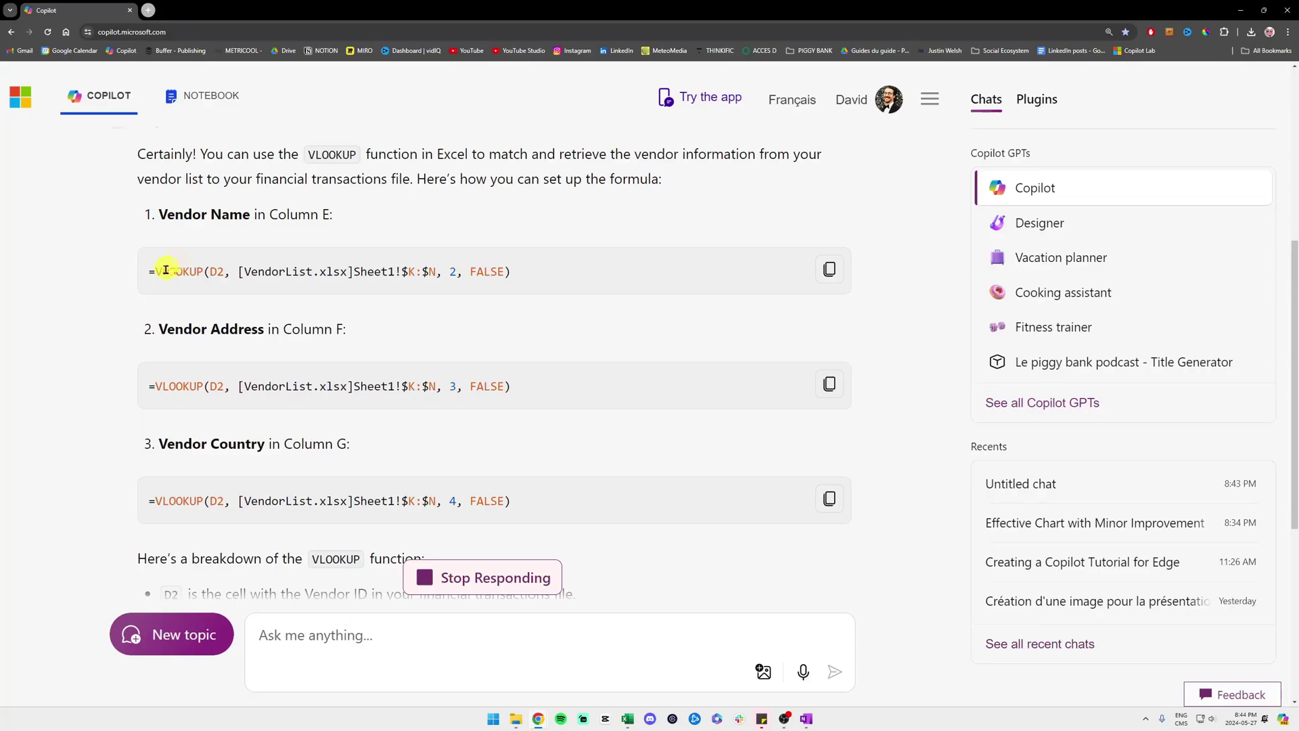
Read through Copilot's VLOOKUP reply, highlighting the 'Vendor Name in Column E' line.
left_click_drag(157, 214, 343, 214)
left_click(322, 211)
left_click(159, 212)
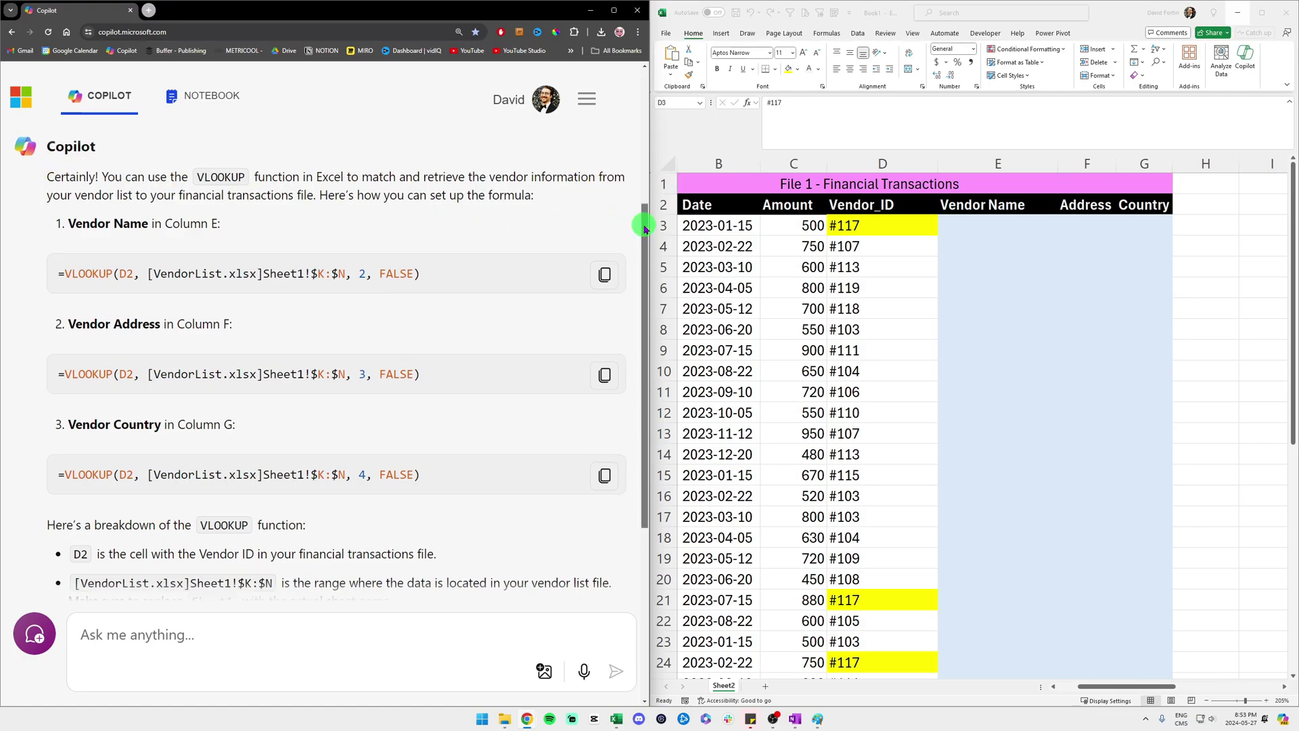
left_click_drag(644, 234, 645, 364)
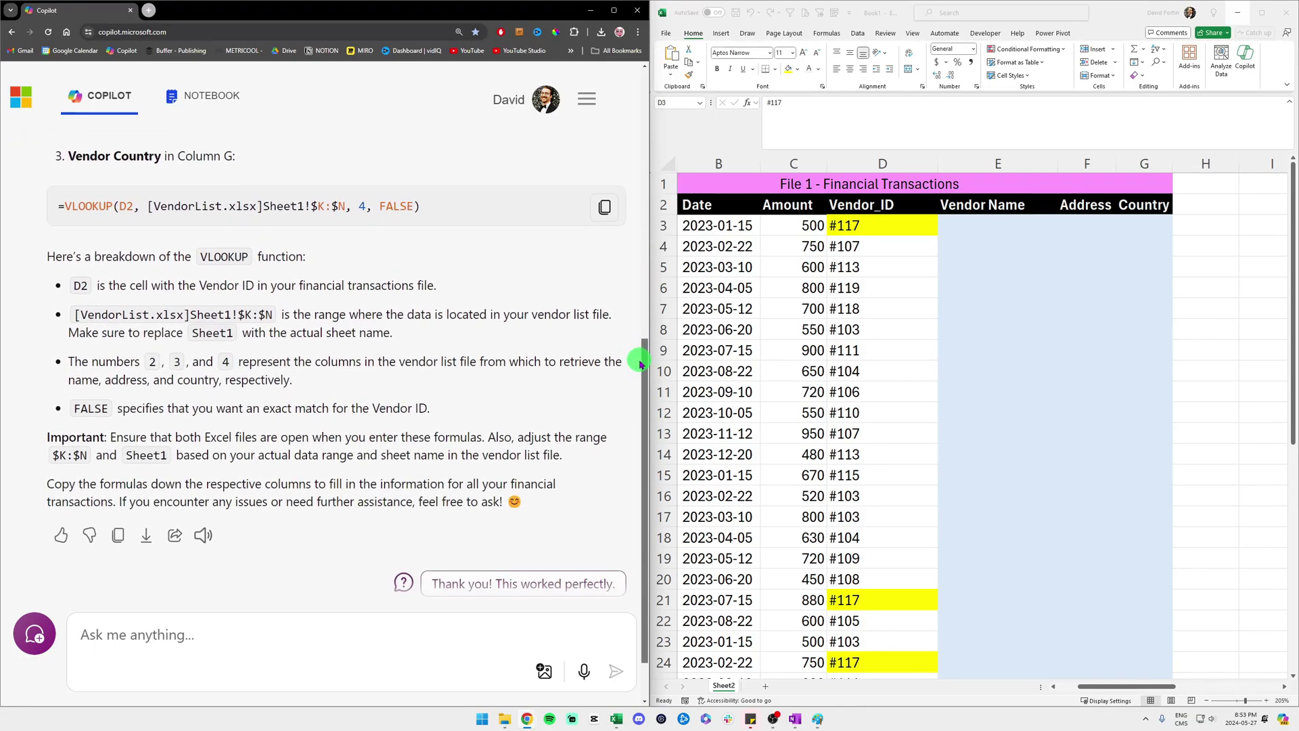
left_click_drag(59, 155, 236, 156)
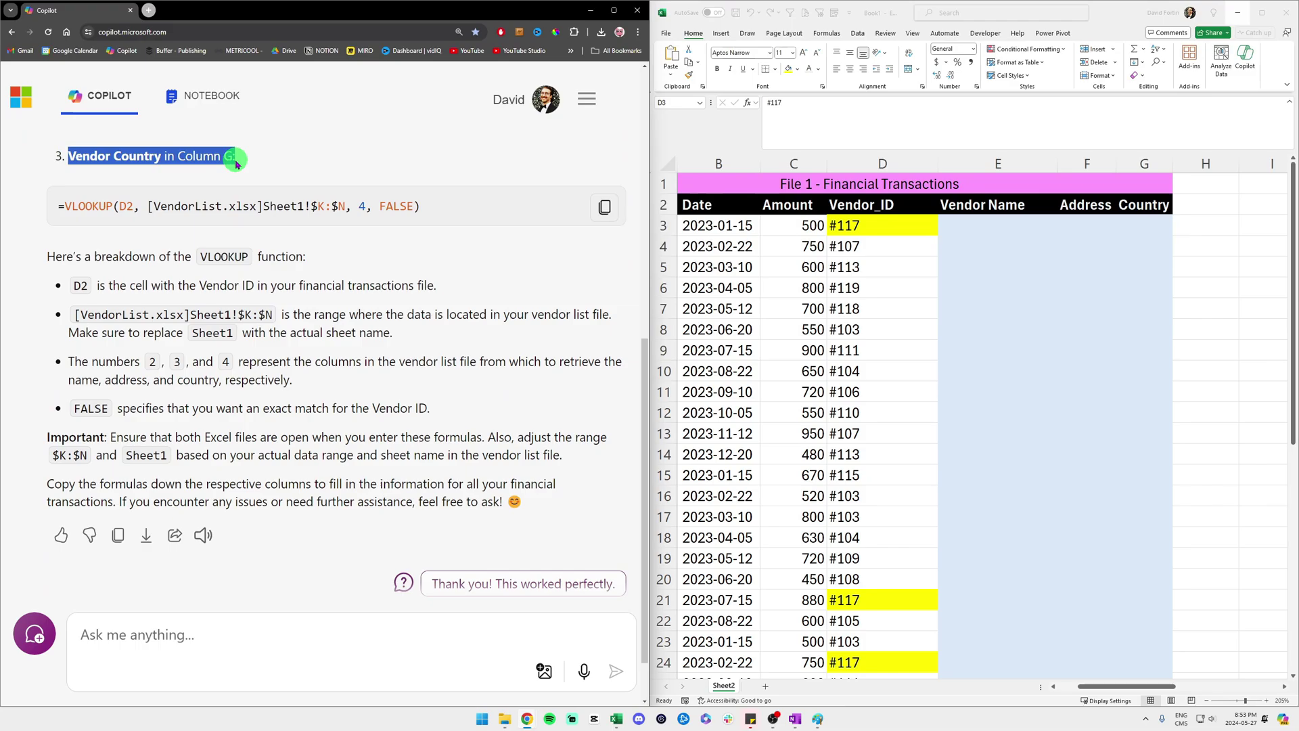
left_click_drag(645, 350, 640, 218)
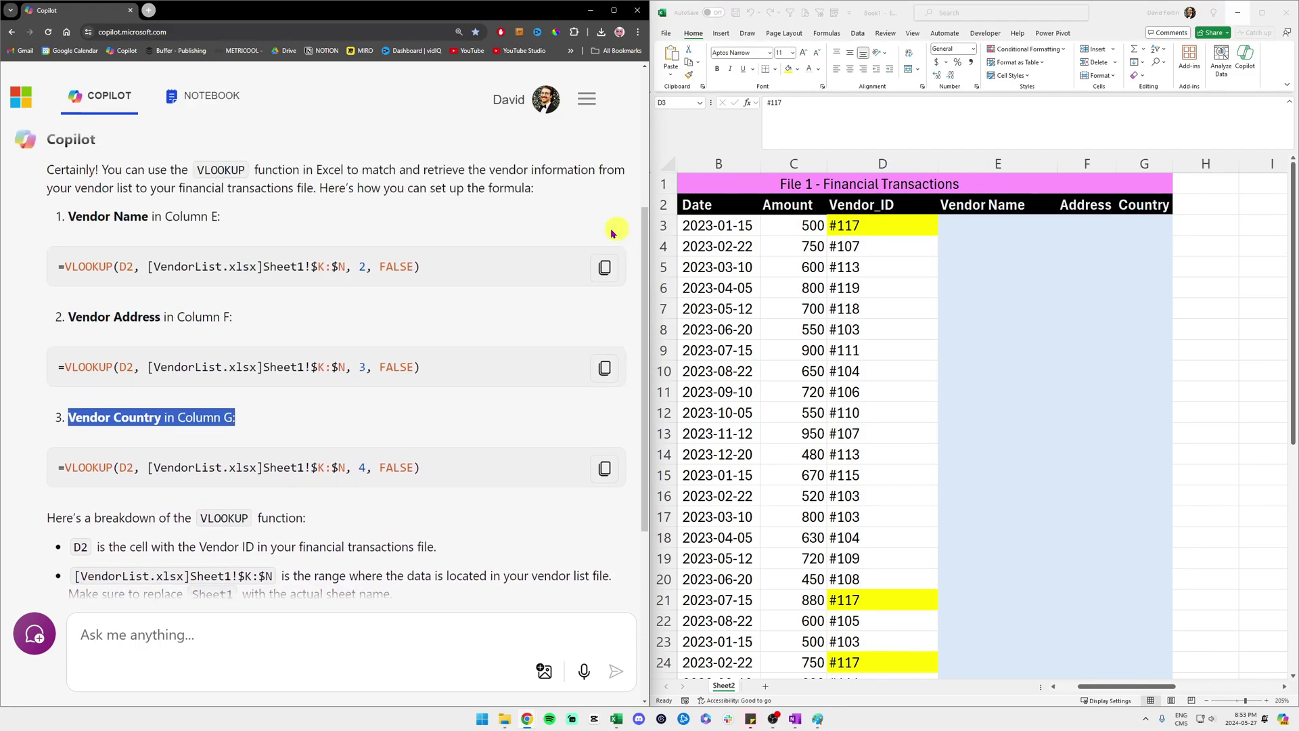
left_click_drag(62, 217, 209, 216)
left_click_drag(644, 229, 651, 357)
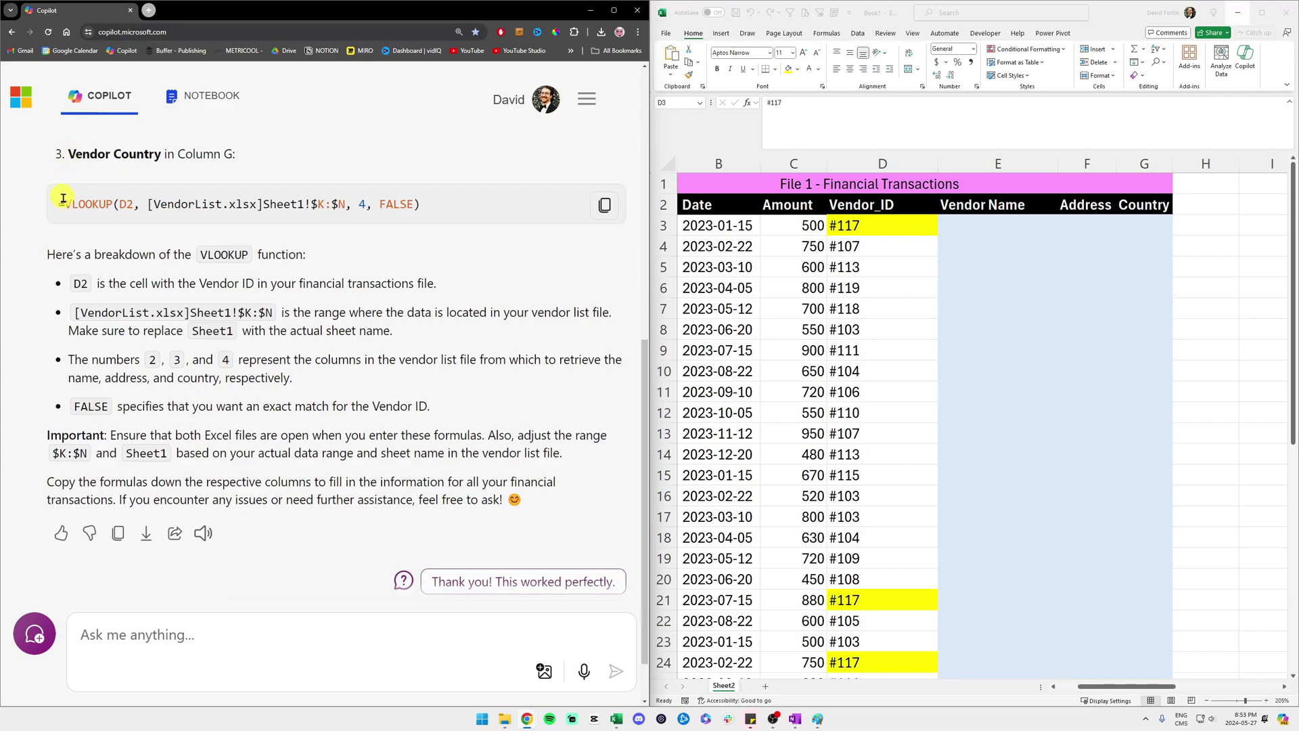
left_click_drag(66, 155, 235, 154)
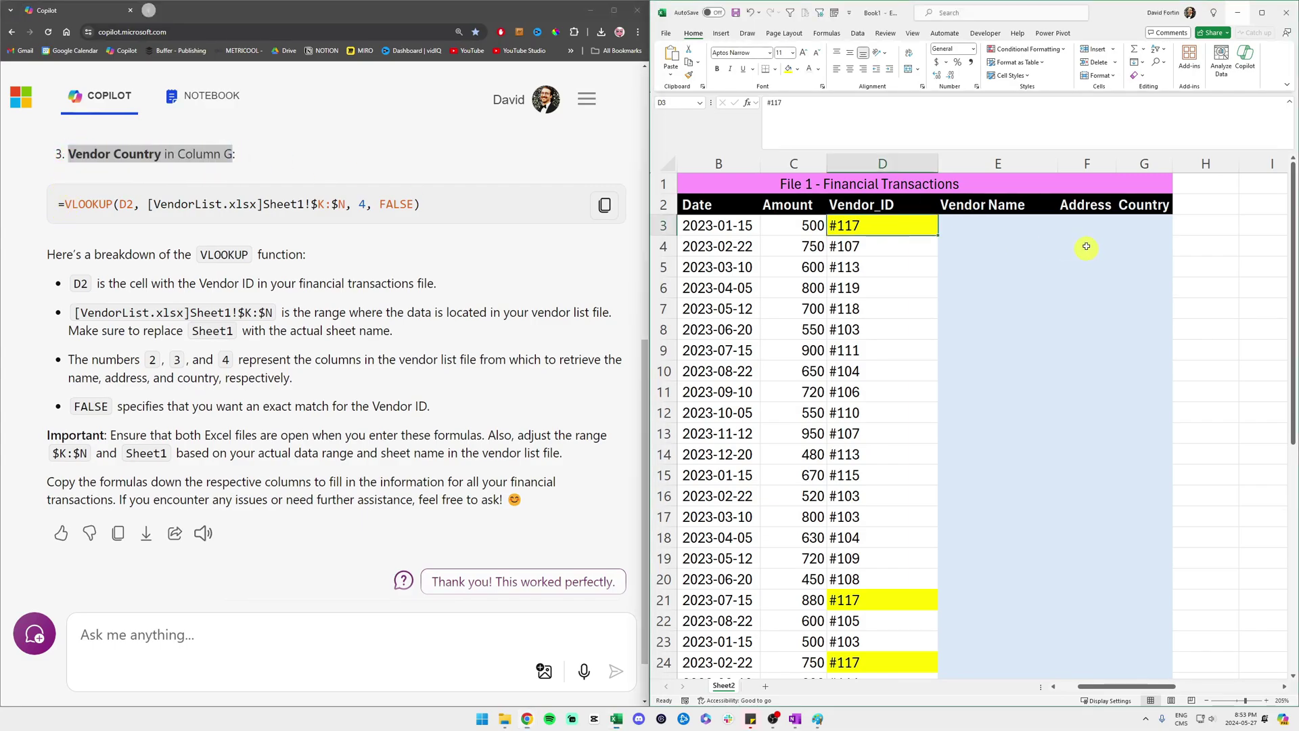
left_click(1137, 163)
Select and copy Copilot's suggested Vendor Country VLOOKUP formula.
left_click(66, 206)
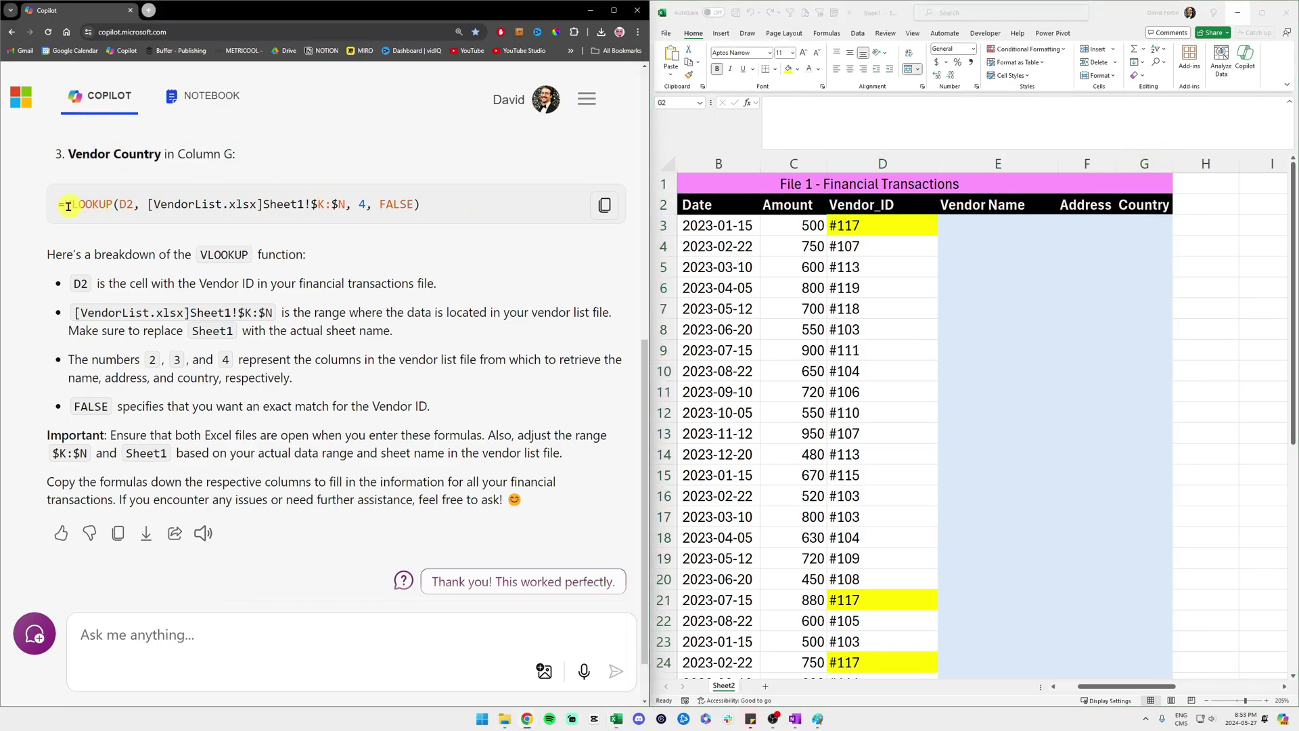
left_click_drag(66, 204, 426, 204)
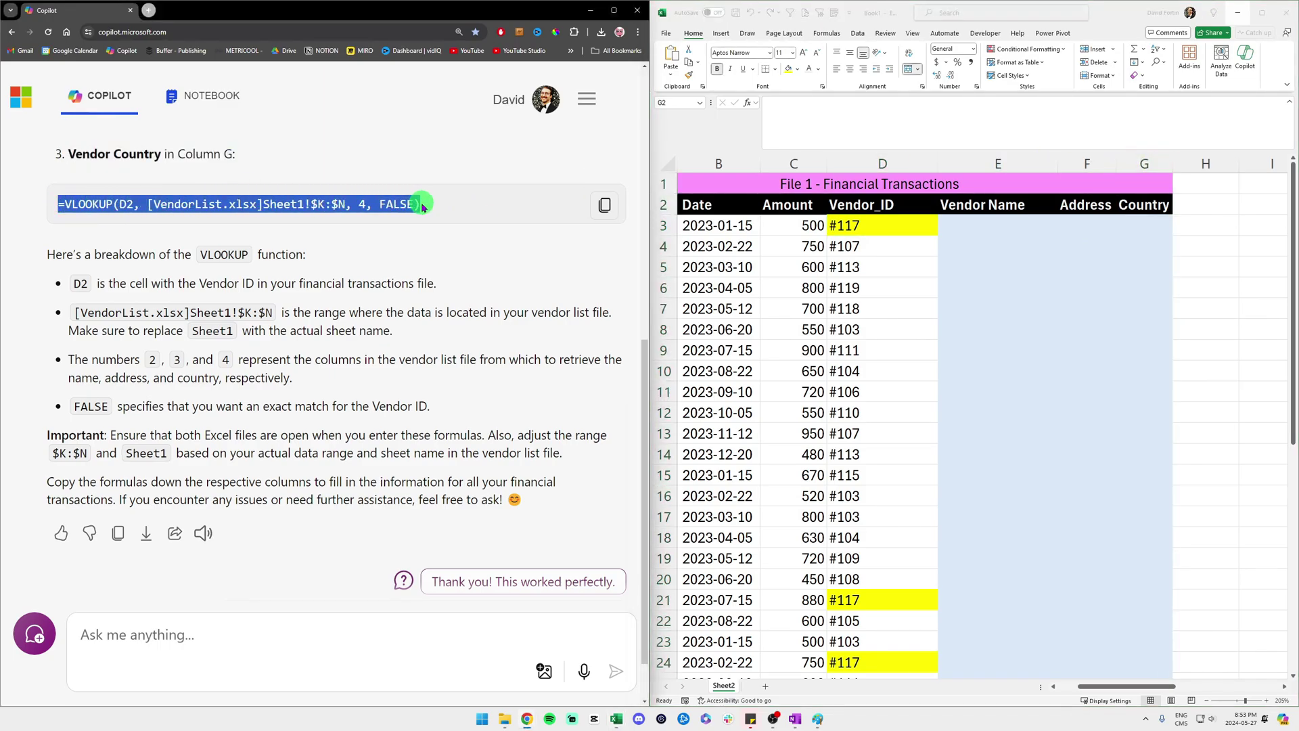
left_click(446, 235)
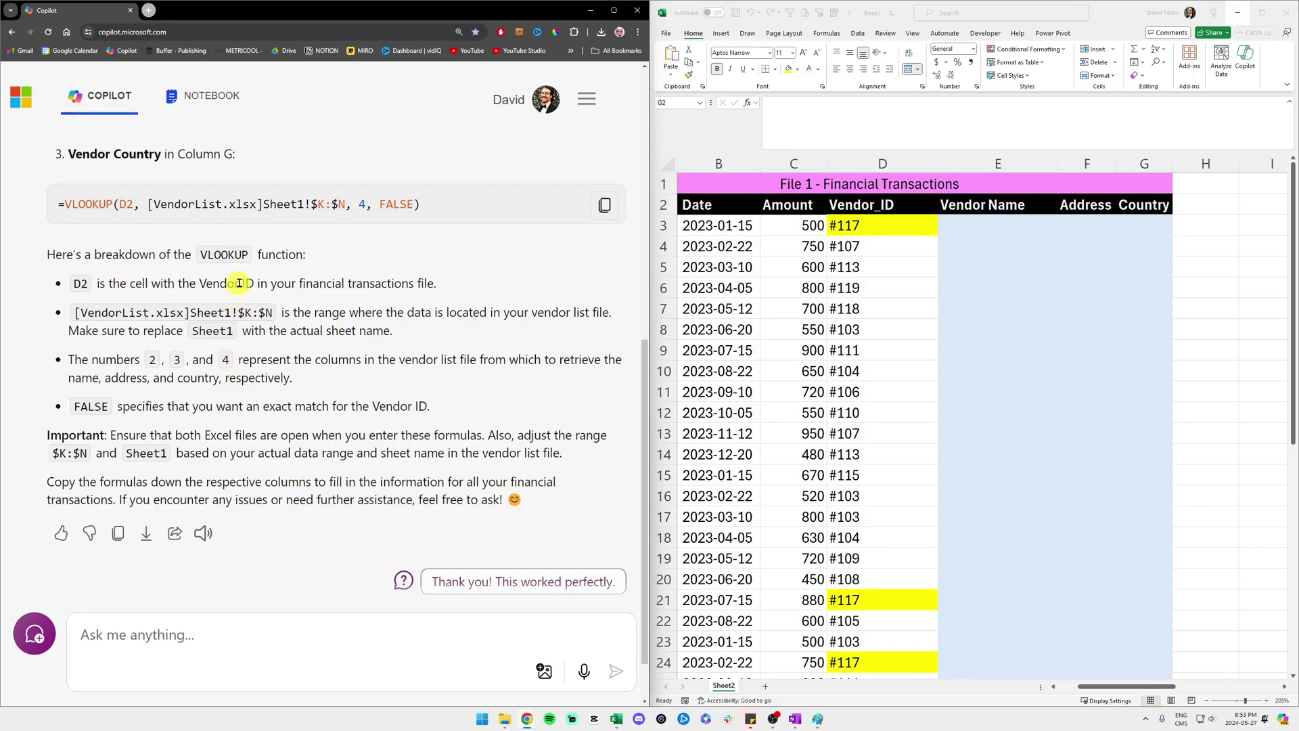
left_click(607, 211)
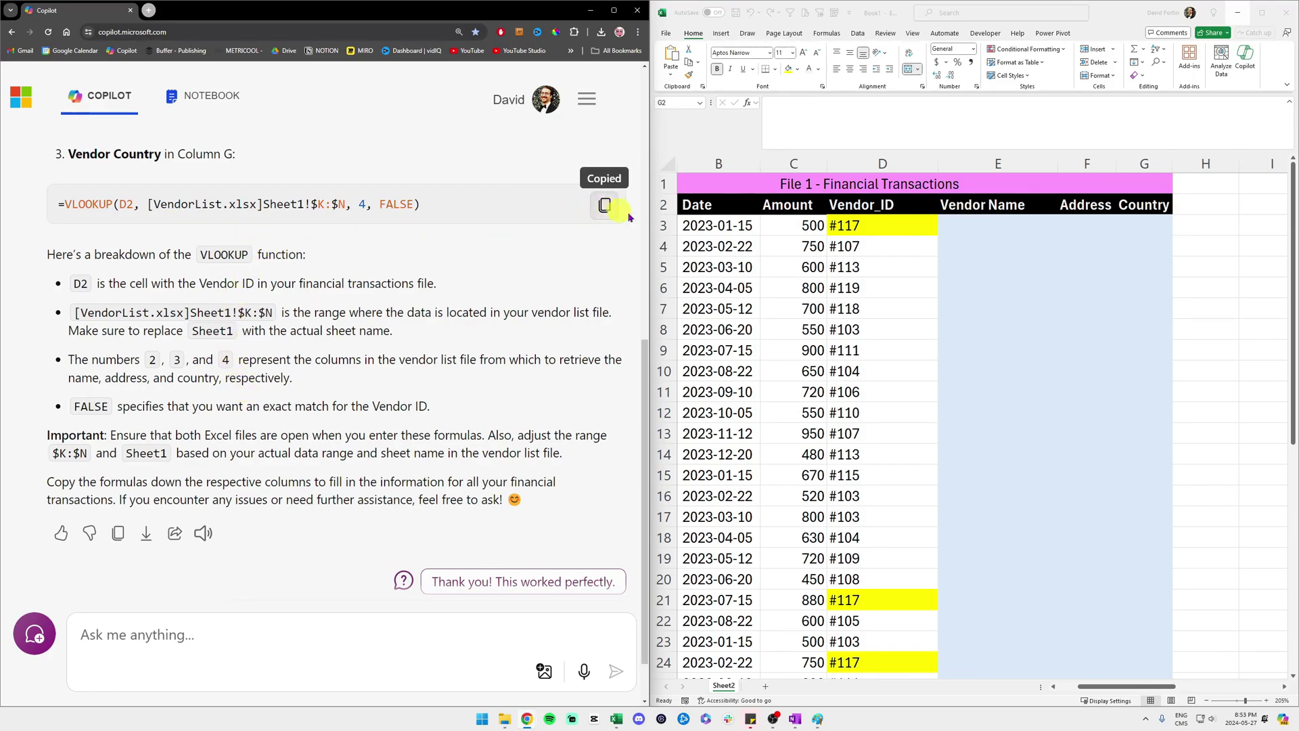
Paste the copied formula into cell G3 via the formula bar and confirm it.
left_click(1111, 228)
left_click(1133, 227)
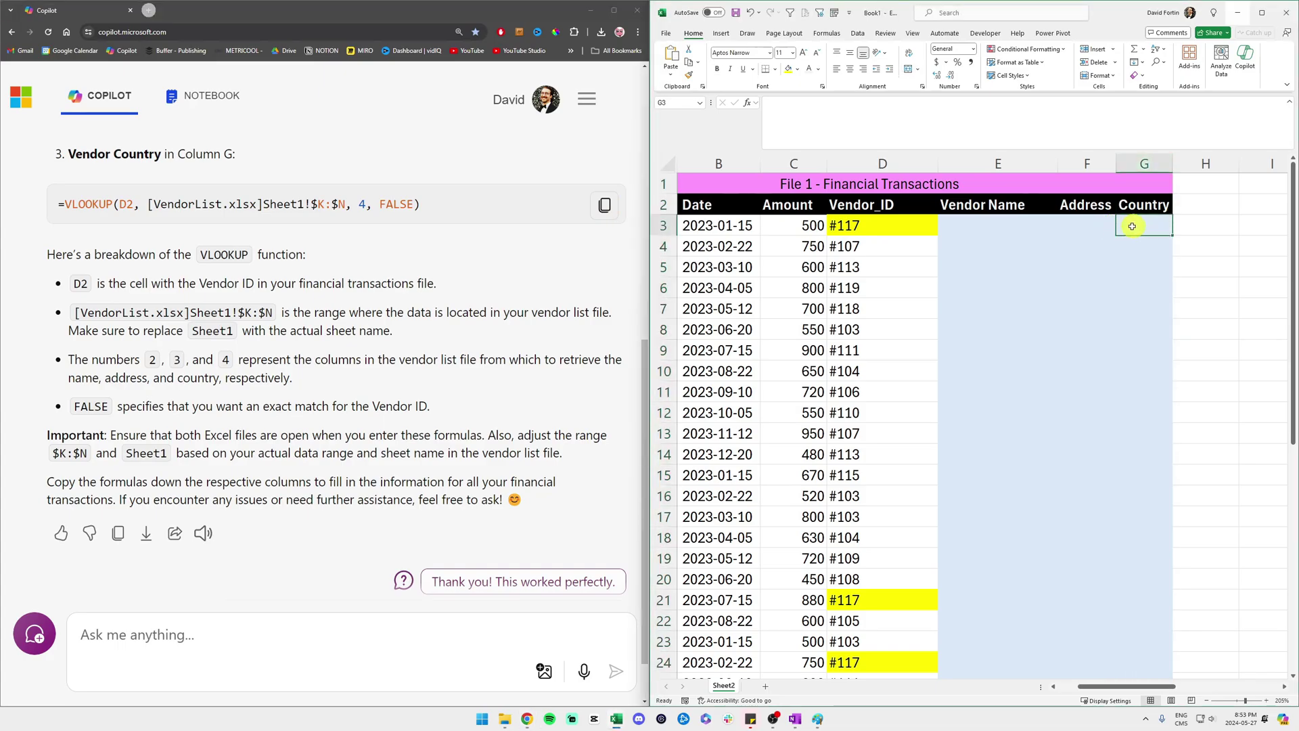
left_click(856, 122)
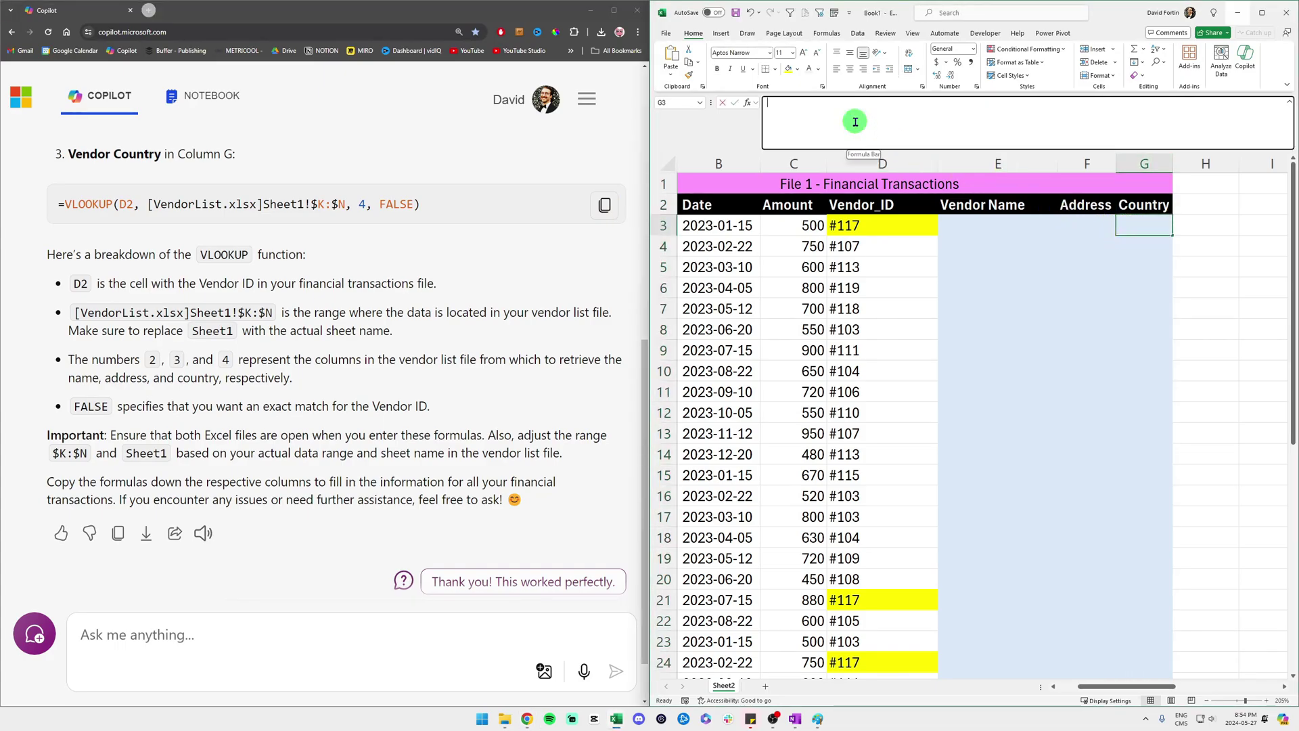
key("ctrl+v")
key("Return")
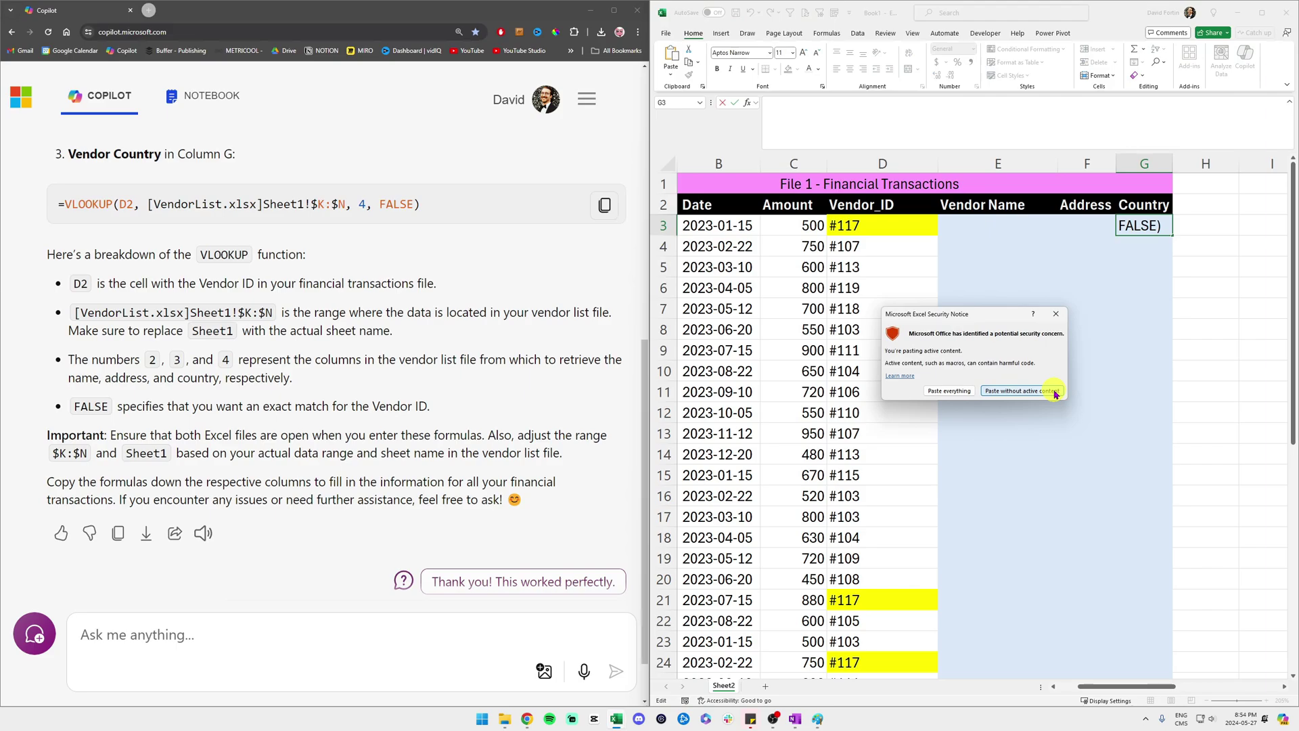
Paste without active content, change the lookup value to D3, and select the [VendorList.xlsx]Sheet1!$K:$N range.
left_click(1031, 398)
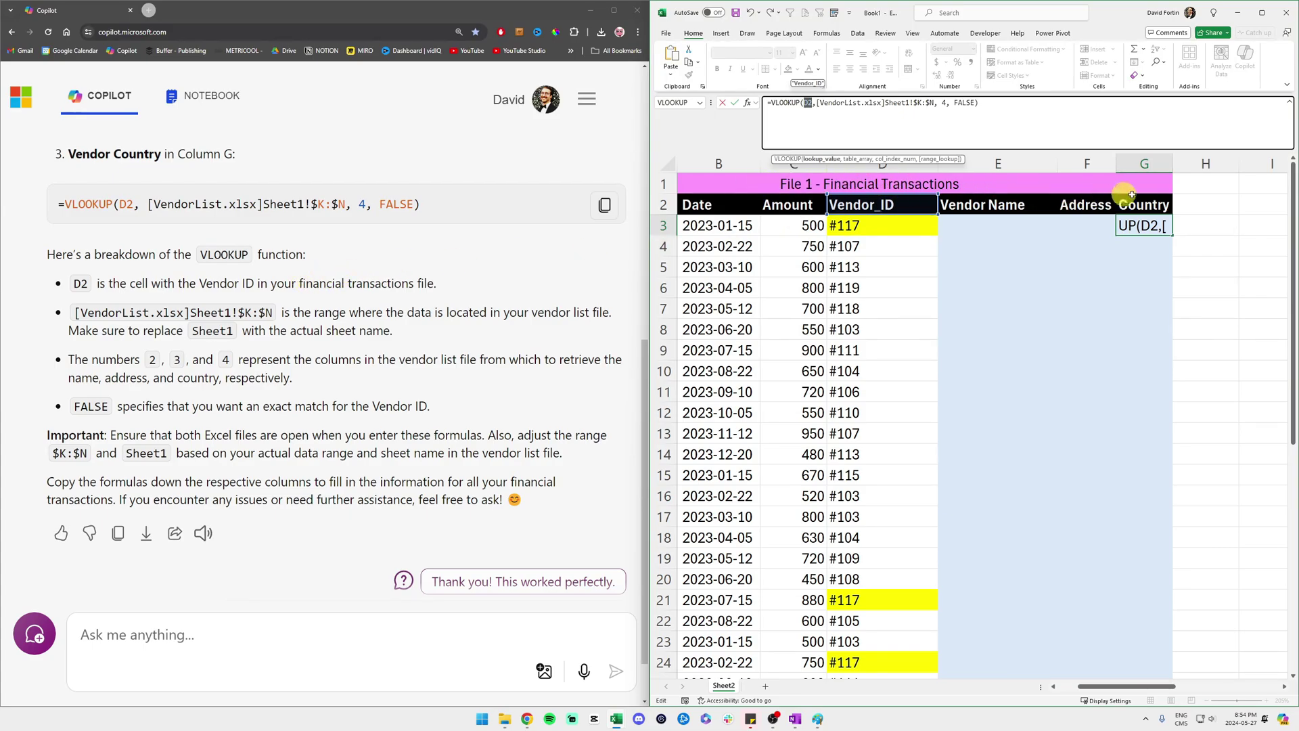
left_click(911, 226)
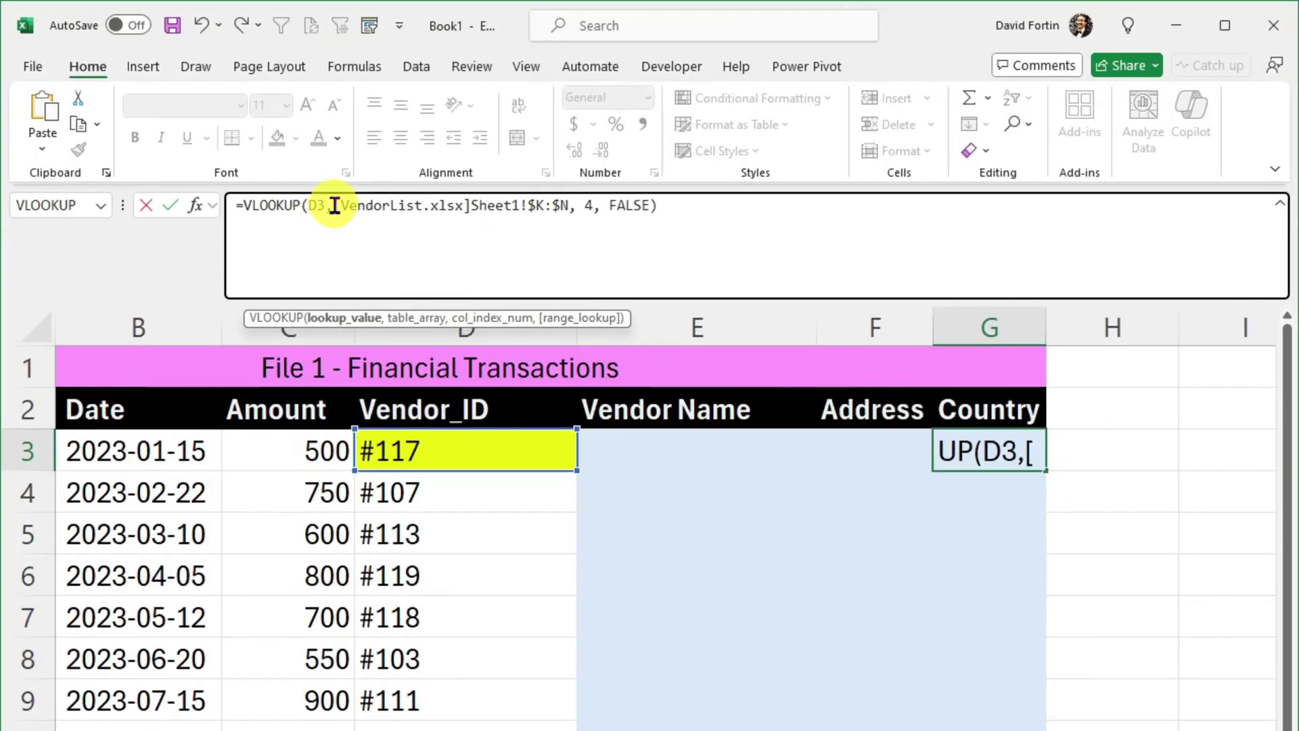
left_click_drag(335, 206, 571, 210)
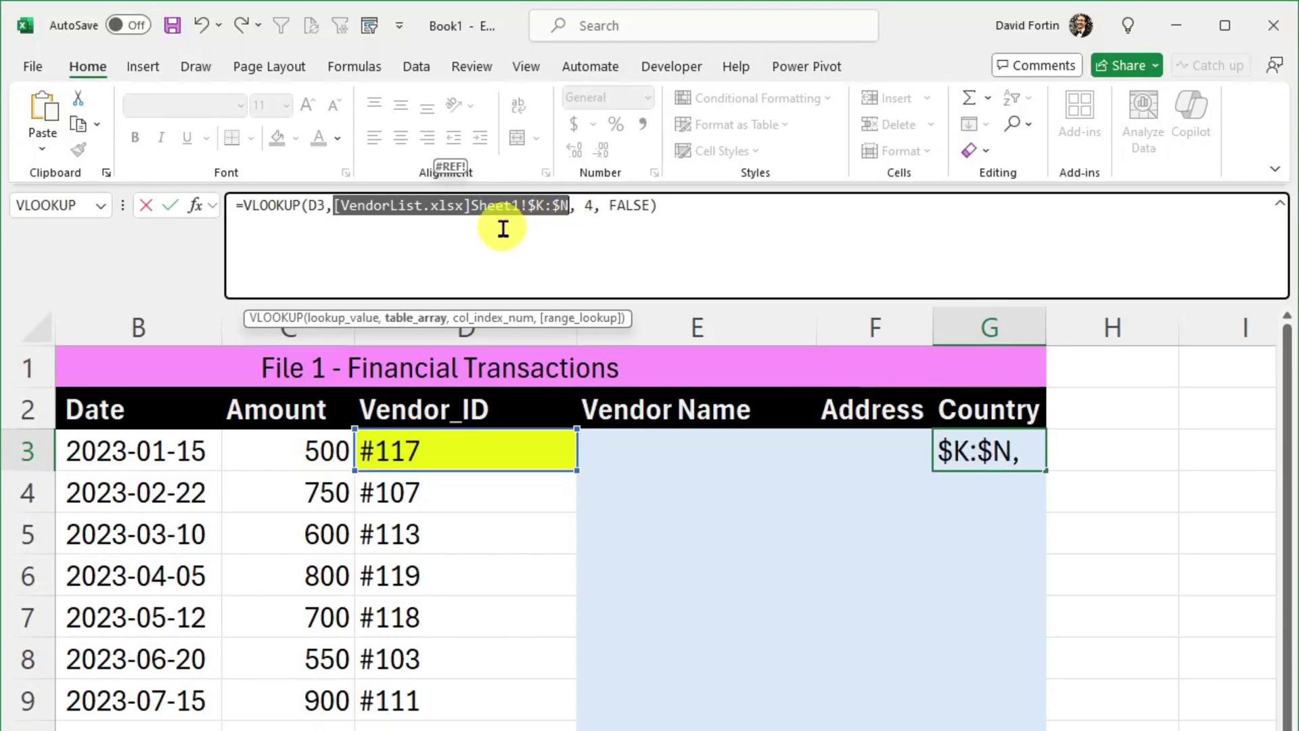
Replace the external range with this sheet's vendor list columns as absolute $K:$N.
key("Delete")
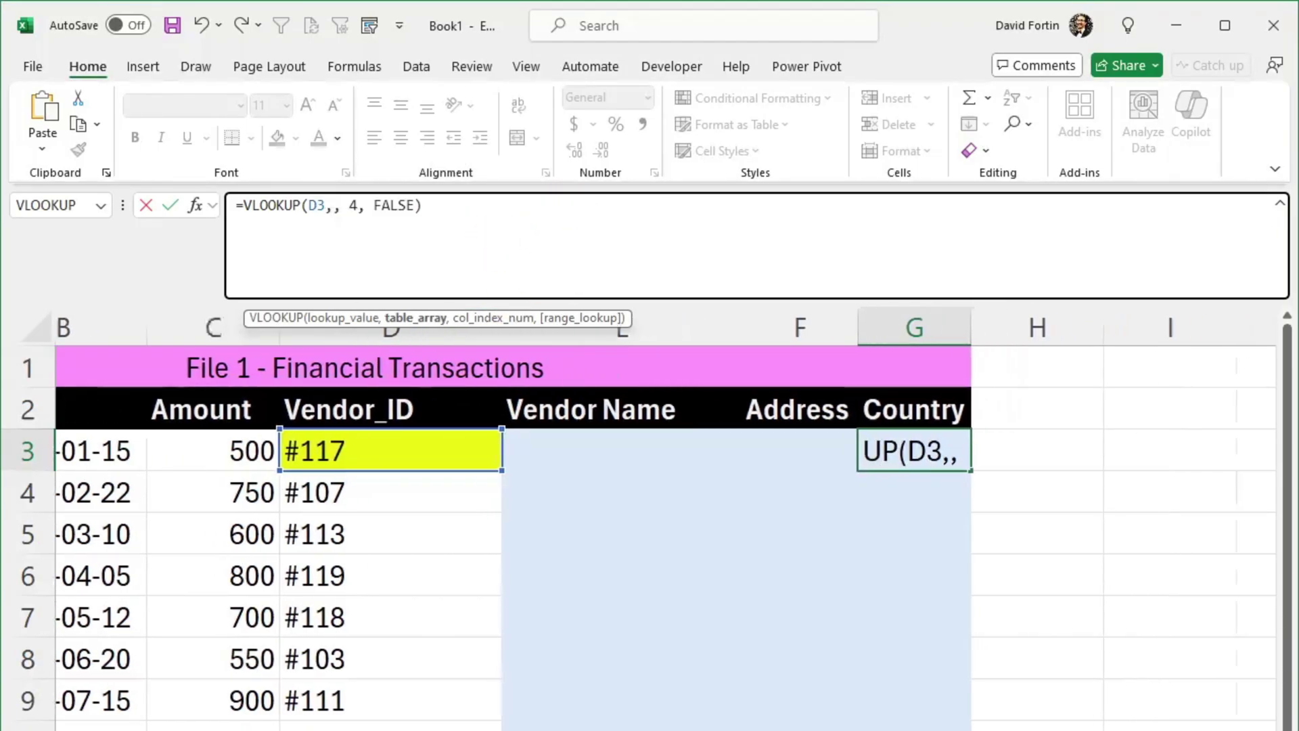
scroll(670, 276, "right", 5)
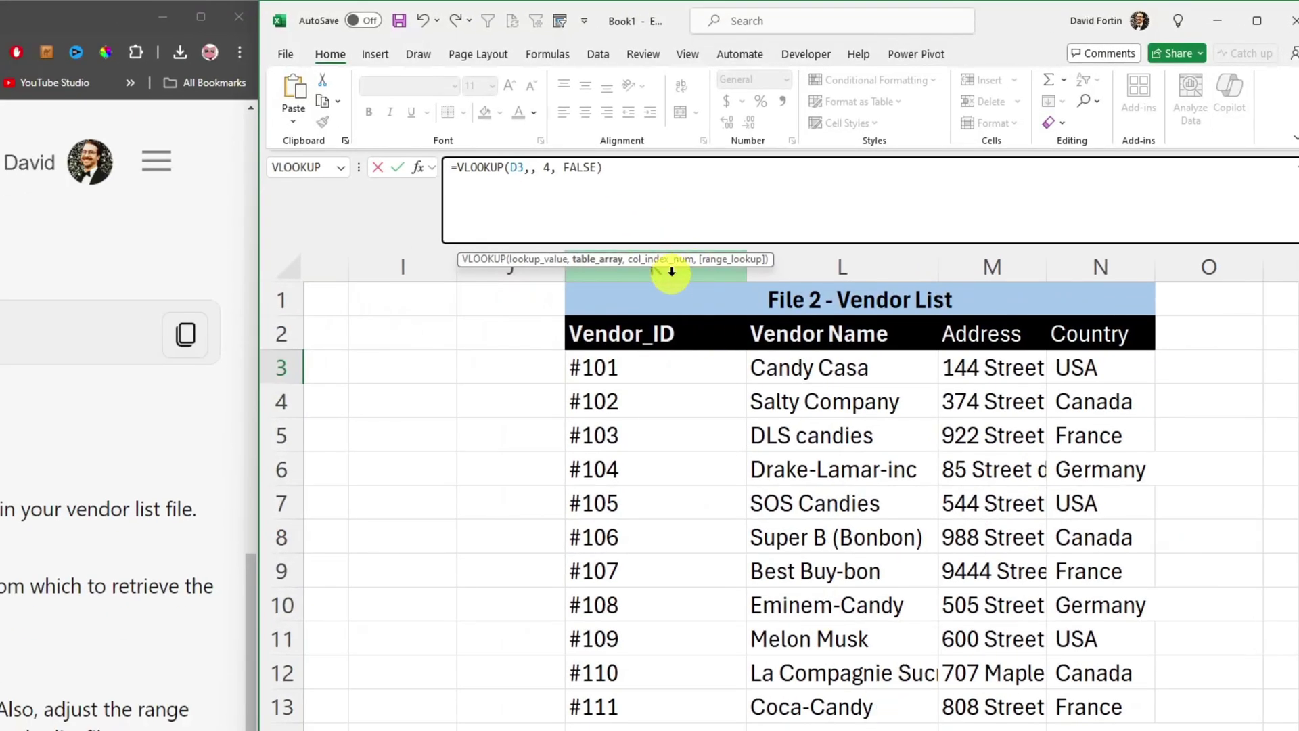
left_click_drag(672, 277, 1101, 266)
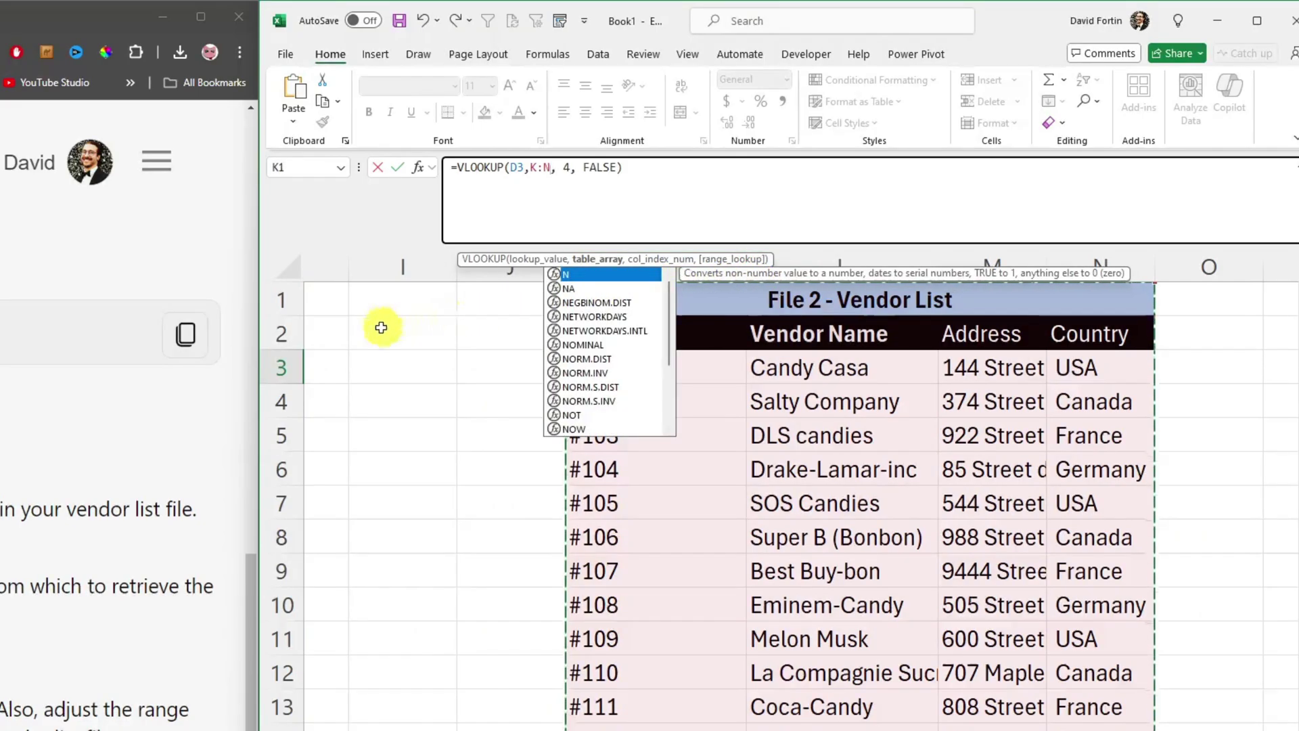
key("F4")
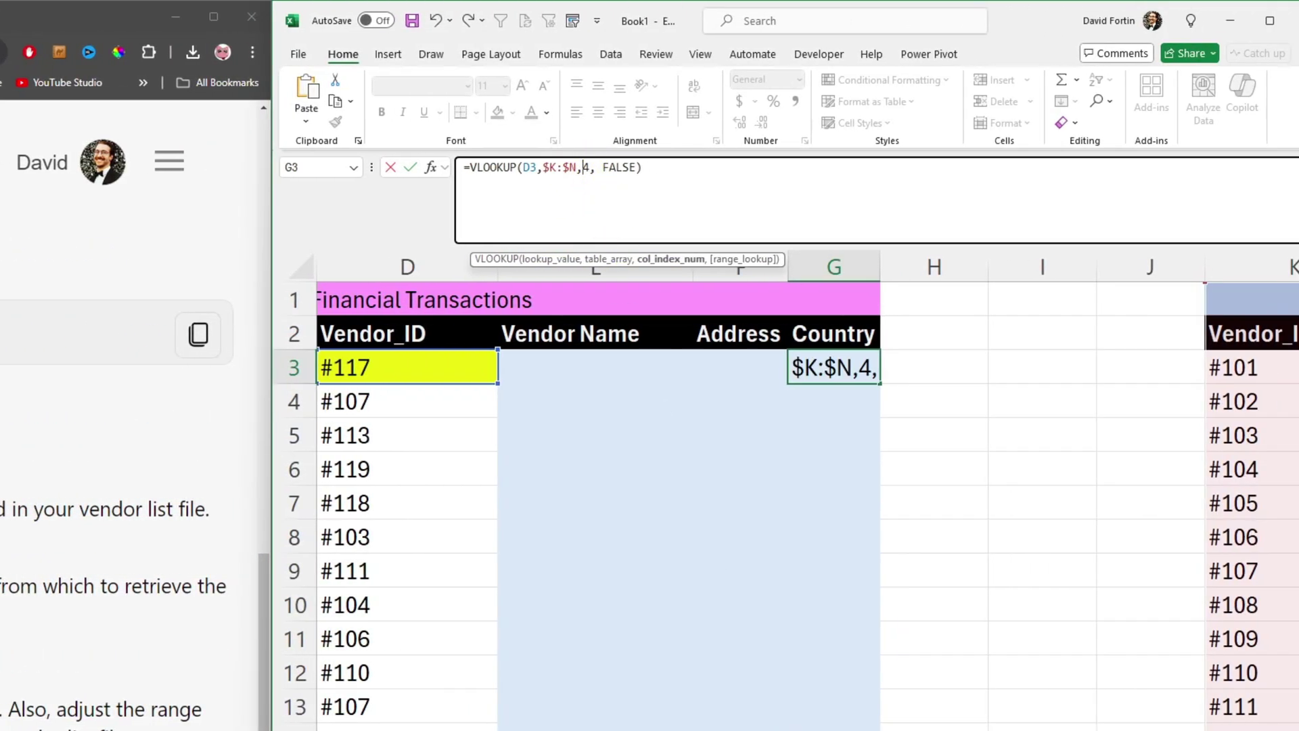
scroll(809, 490, "right", 2)
scroll(808, 490, "right", 2)
scroll(808, 490, "right", 2)
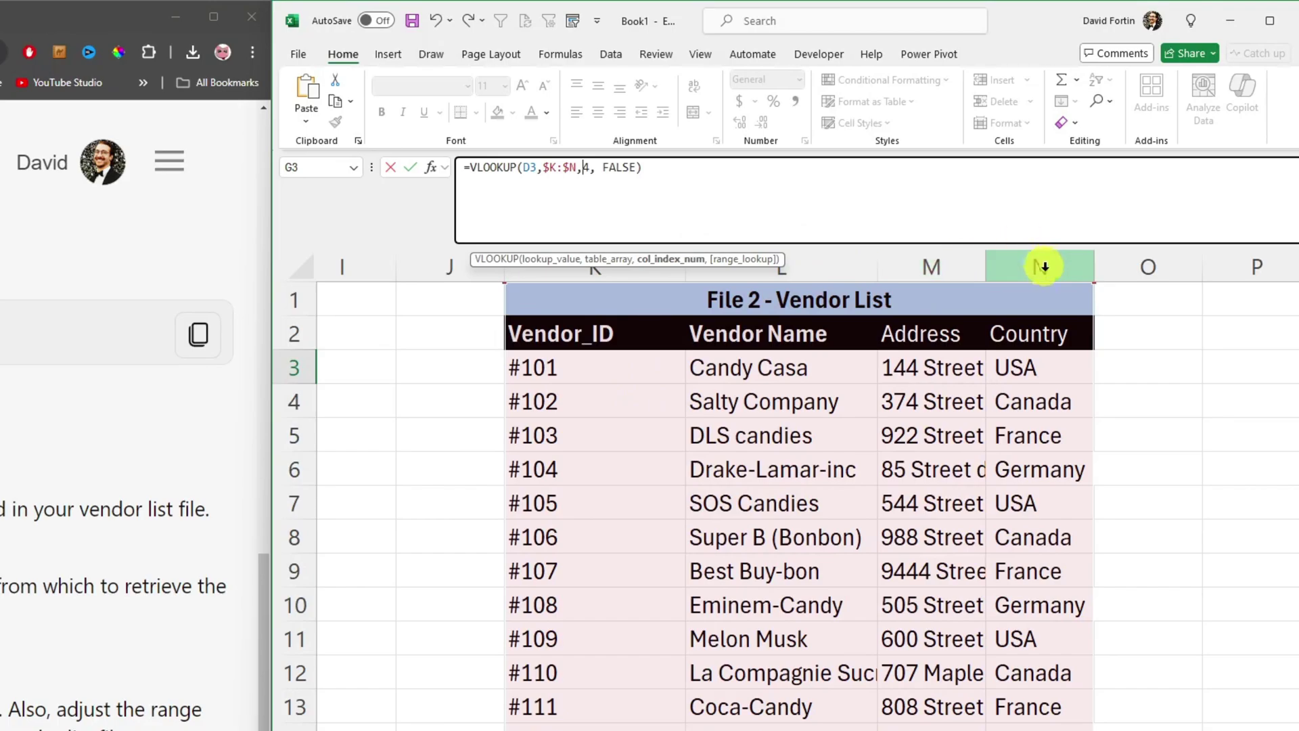
Delete the extra space before FALSE in the G3 formula.
left_click(583, 168)
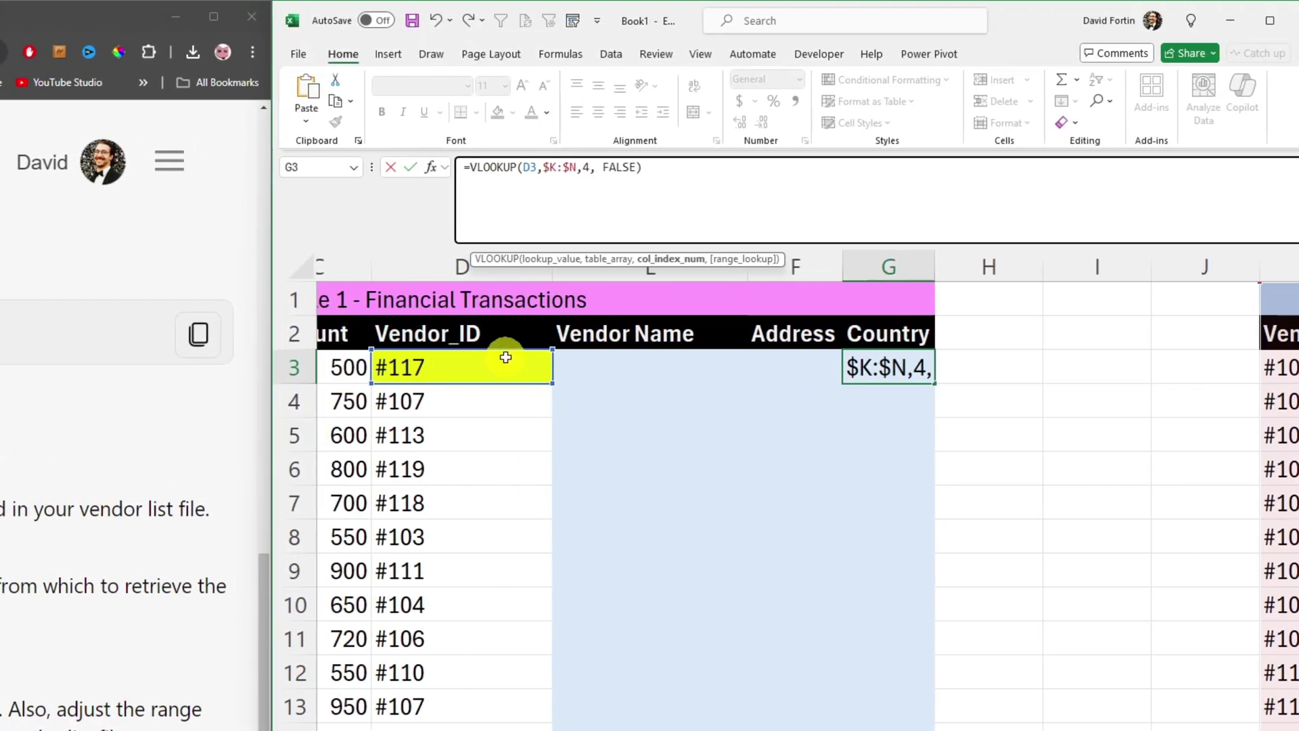
left_click(603, 167)
key("BackSpace")
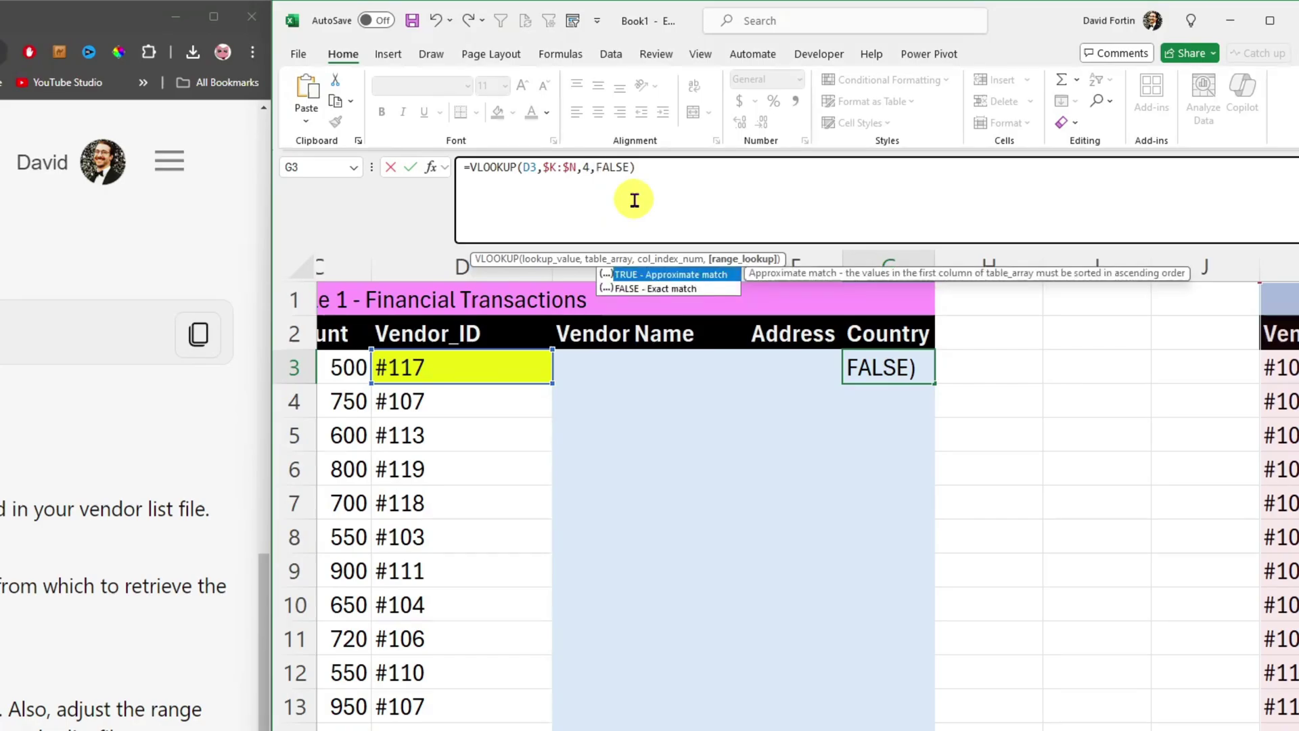
left_click(682, 172)
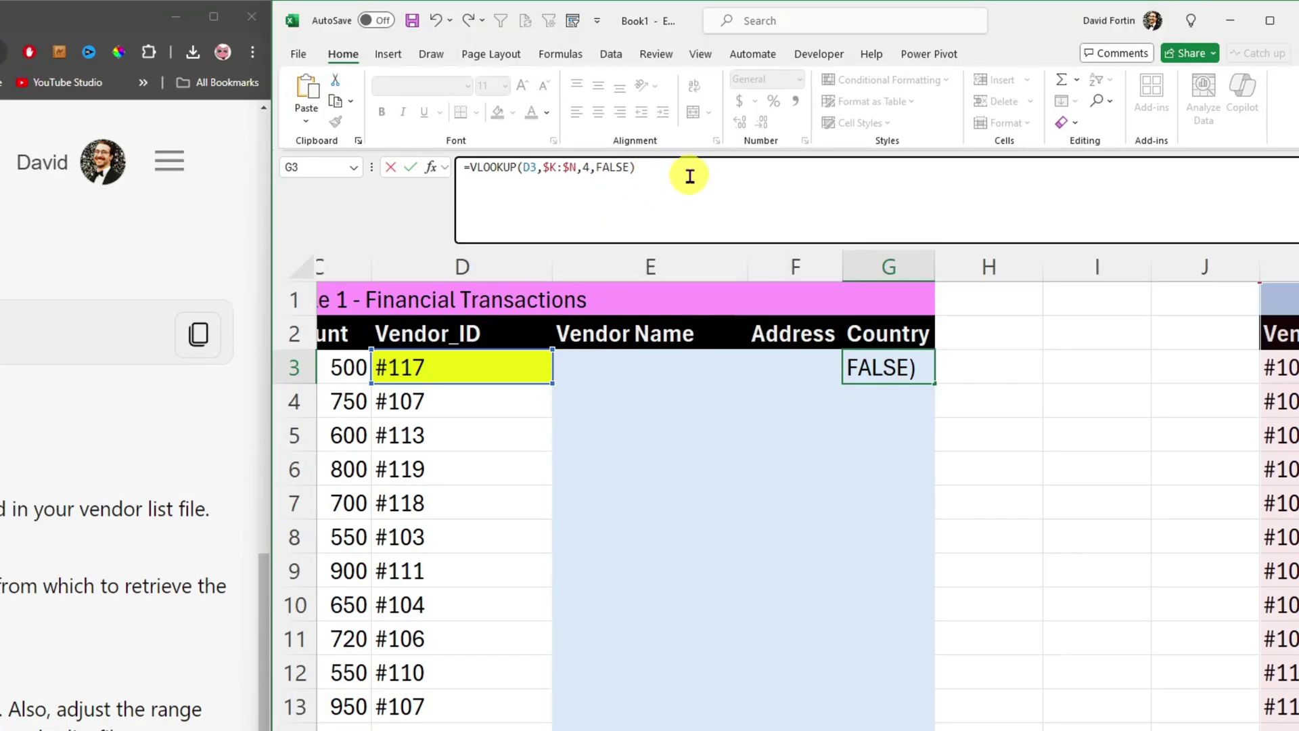
Commit the G3 formula and fill it down column G with Ctrl+D.
key("Return")
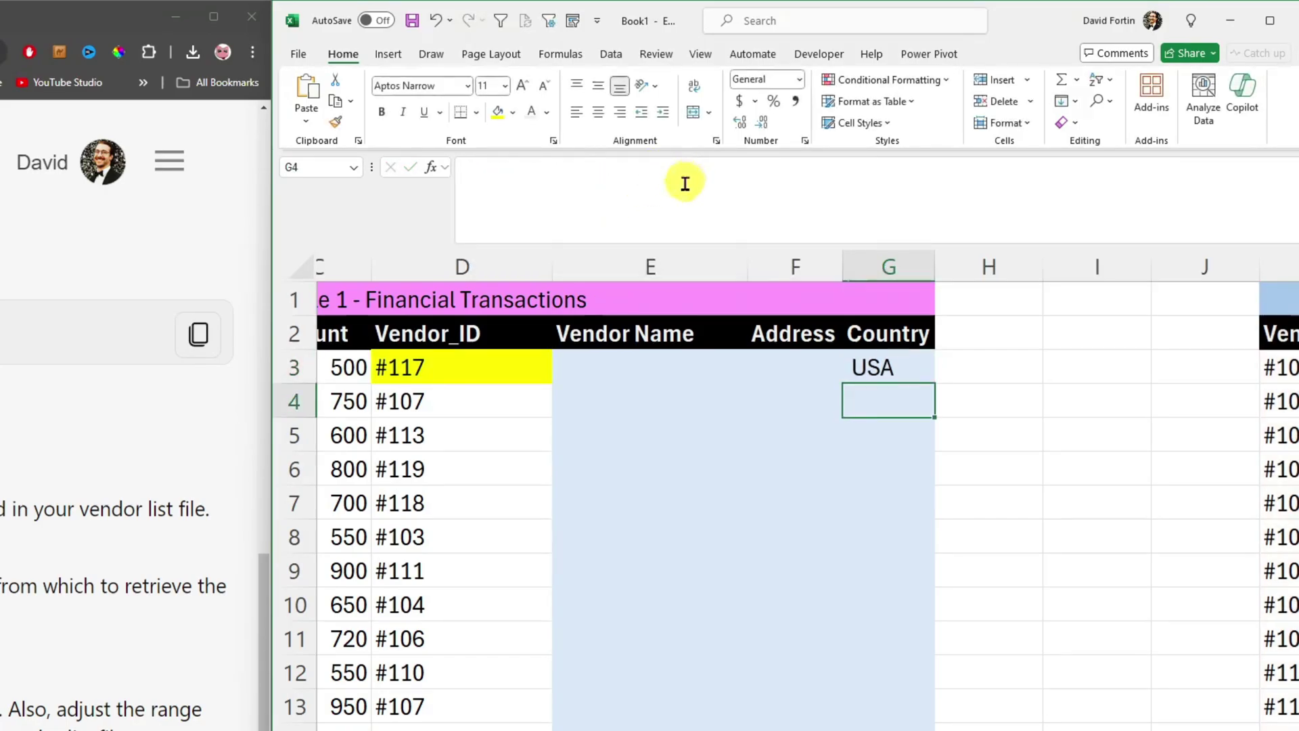
left_click(888, 369)
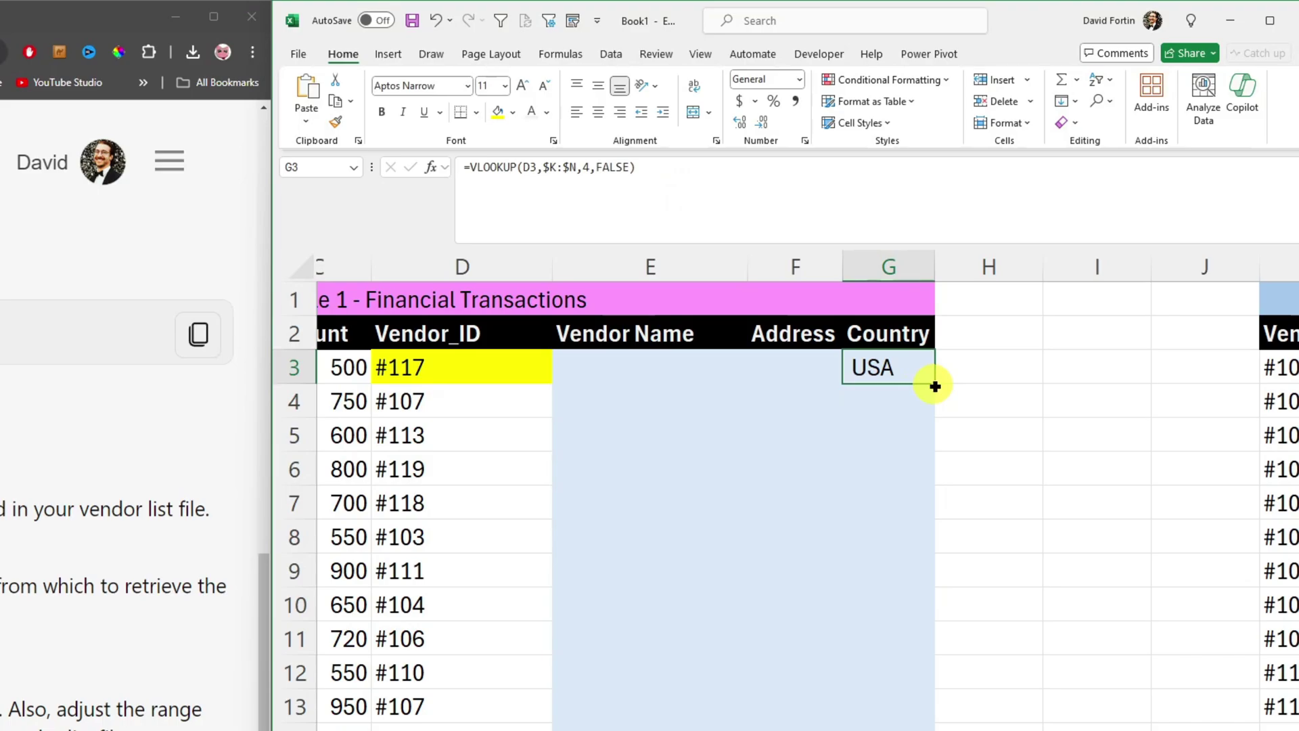
scroll(650, 507, "down", 2)
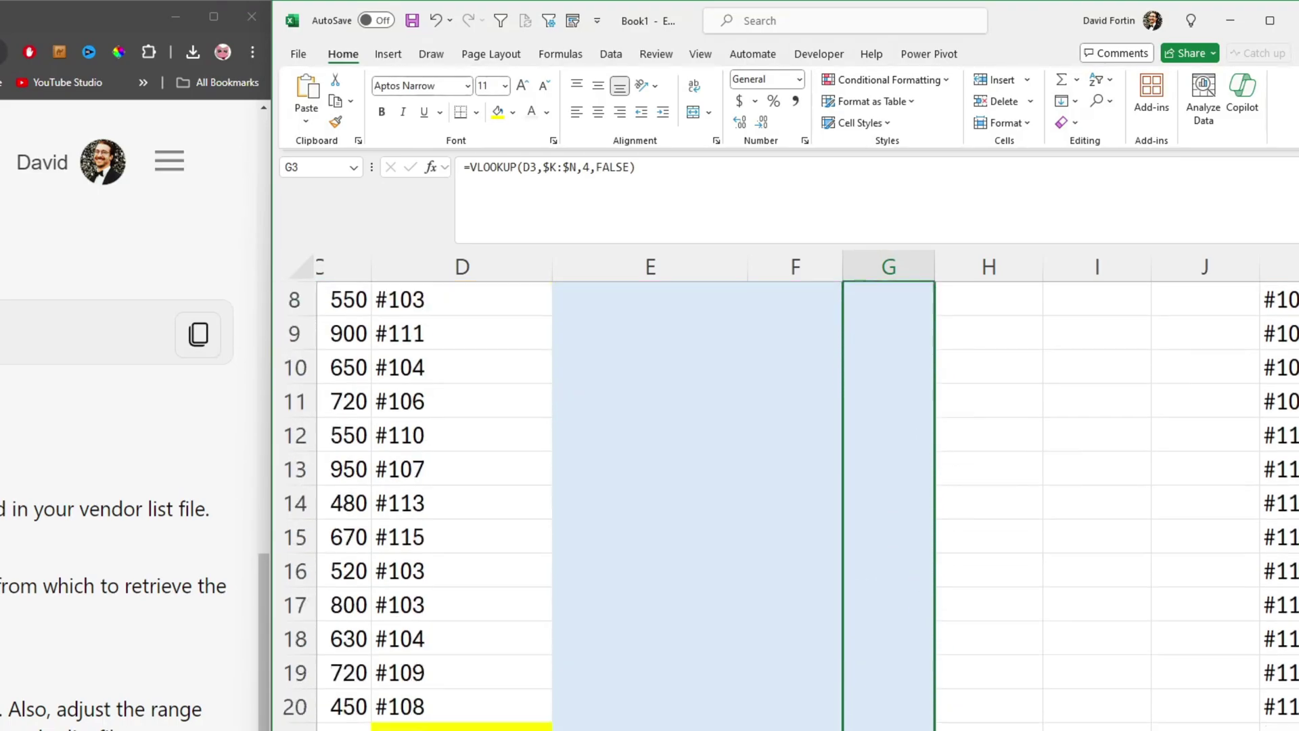
scroll(650, 507, "down", 2)
scroll(650, 509, "down", 1)
scroll(650, 509, "down", 1)
key("ctrl+d")
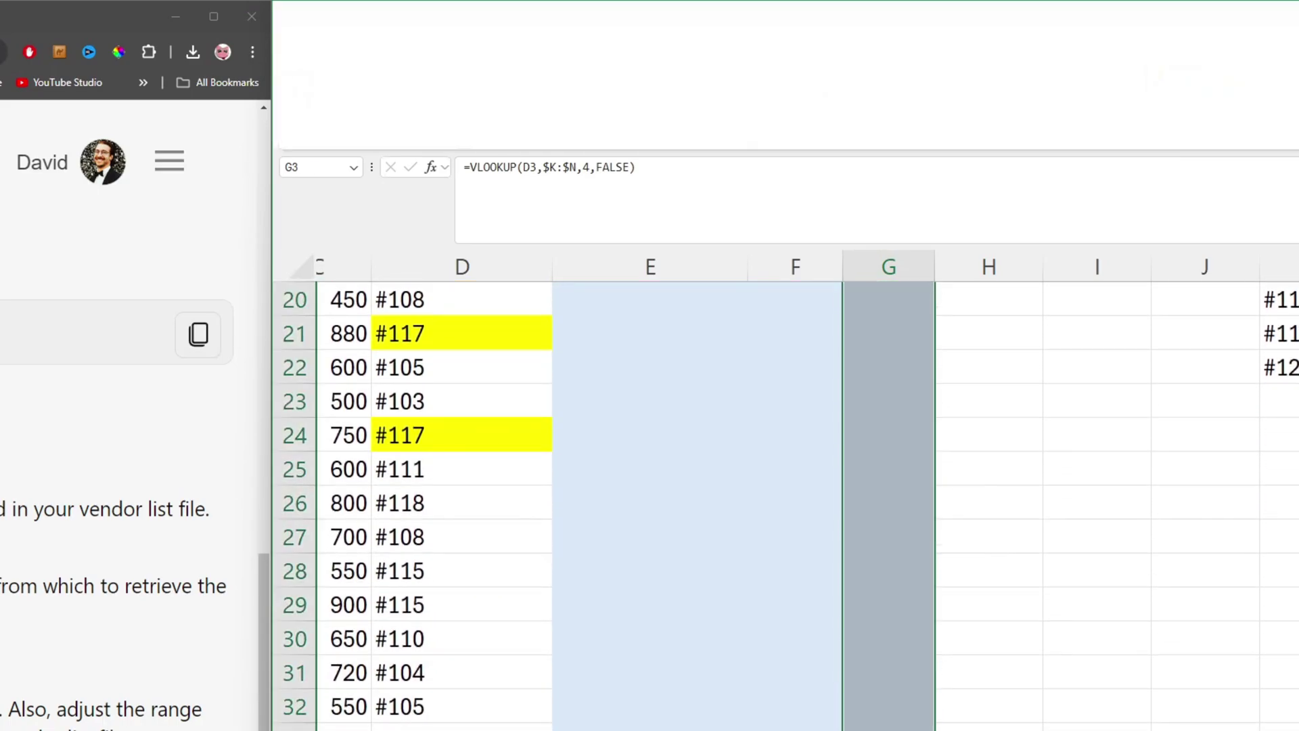
scroll(919, 468, "up", 5)
scroll(919, 468, "up", 2)
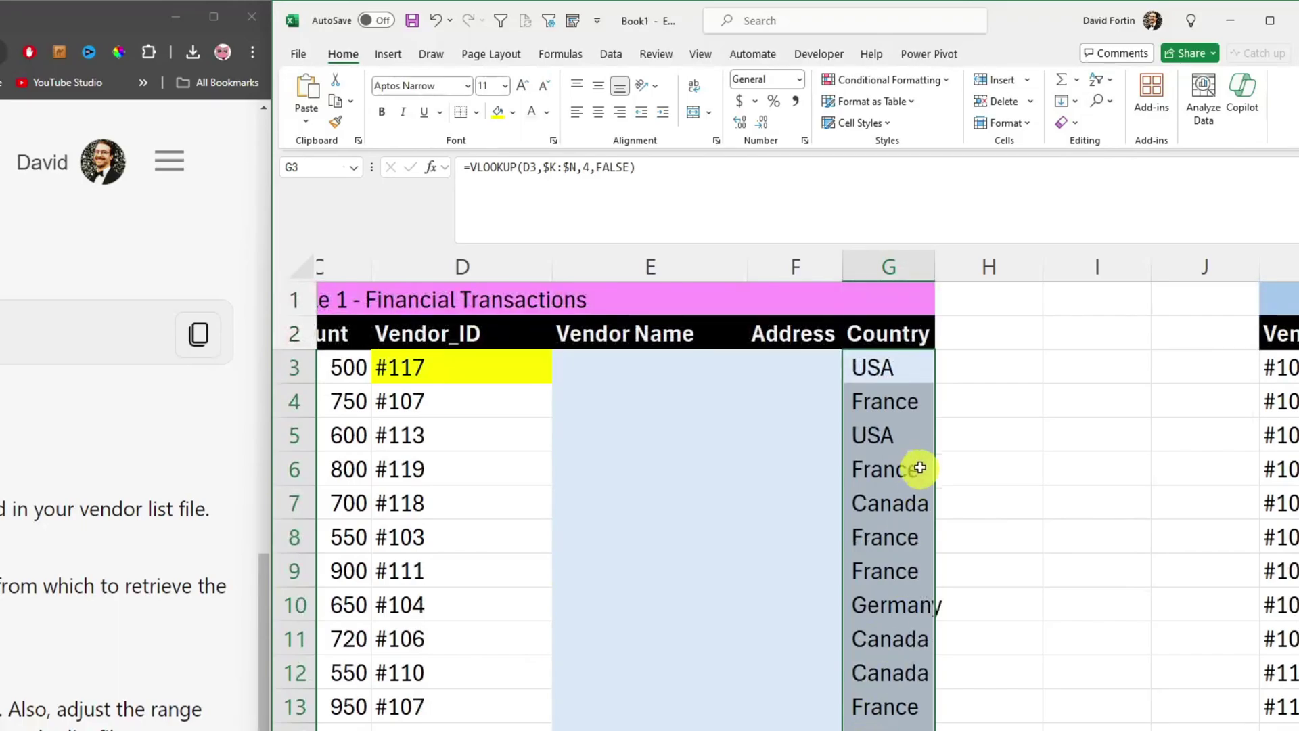
left_click(471, 368)
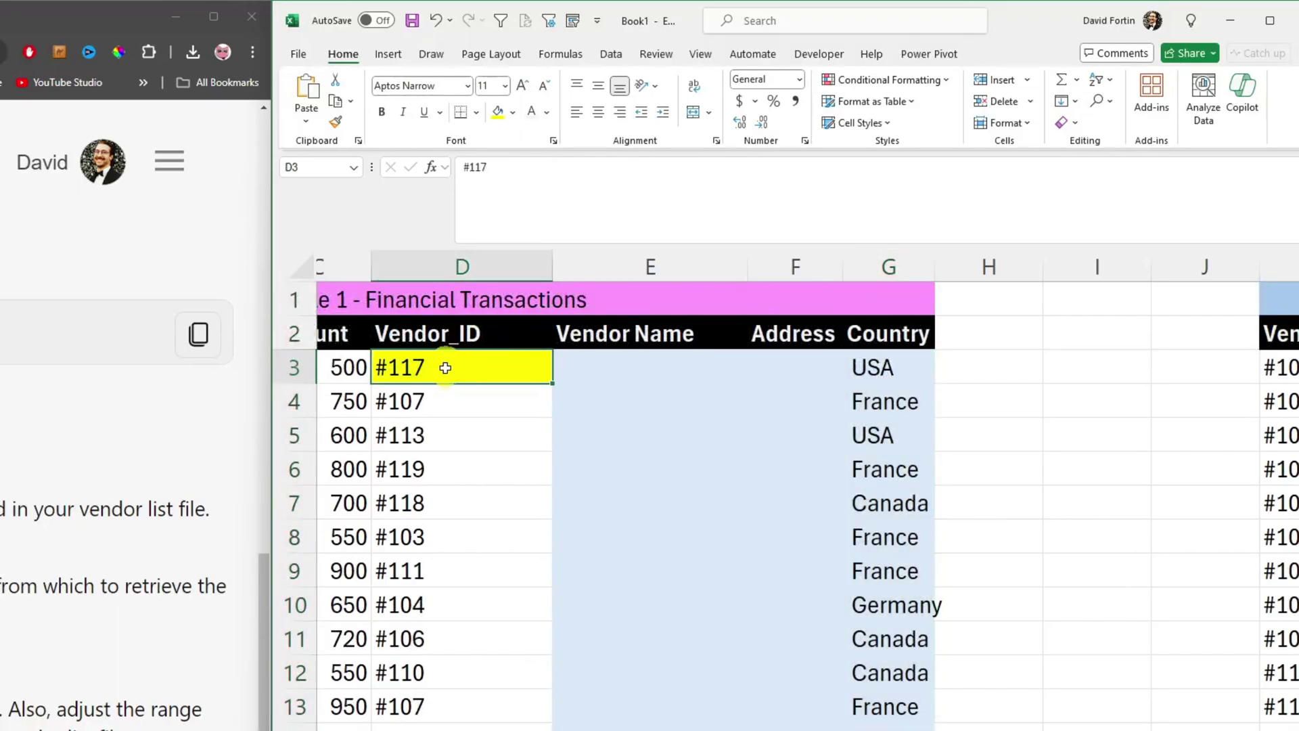